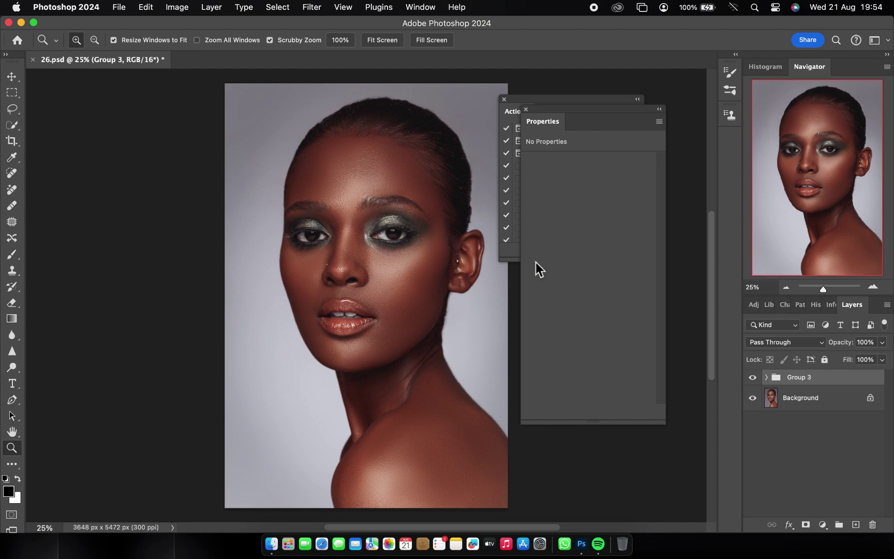
# Step: Compare the retouched portrait with its original by toggling the visibility of Group 3
pyautogui.click(752, 377)
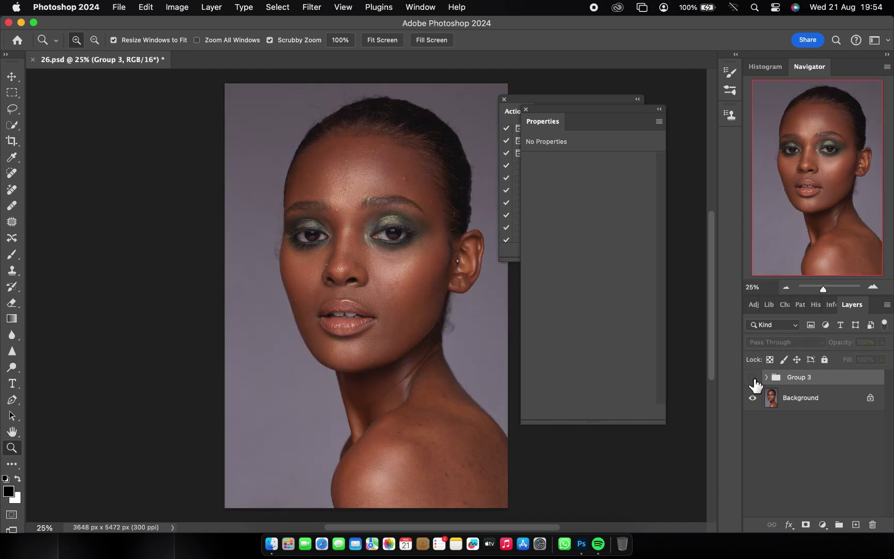
pyautogui.click(753, 378)
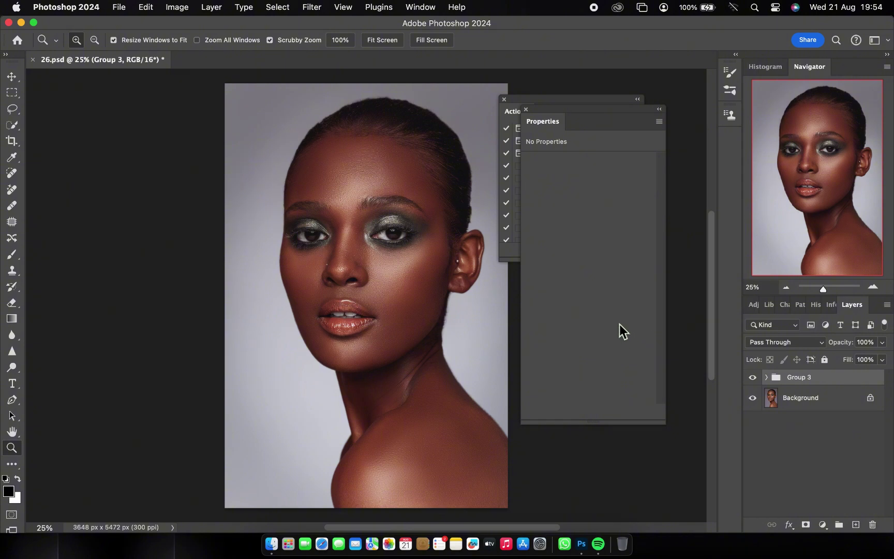
pyautogui.moveTo(427, 273)
pyautogui.mouseDown()
pyautogui.moveTo(443, 273)
pyautogui.moveTo(434, 270)
pyautogui.mouseUp()
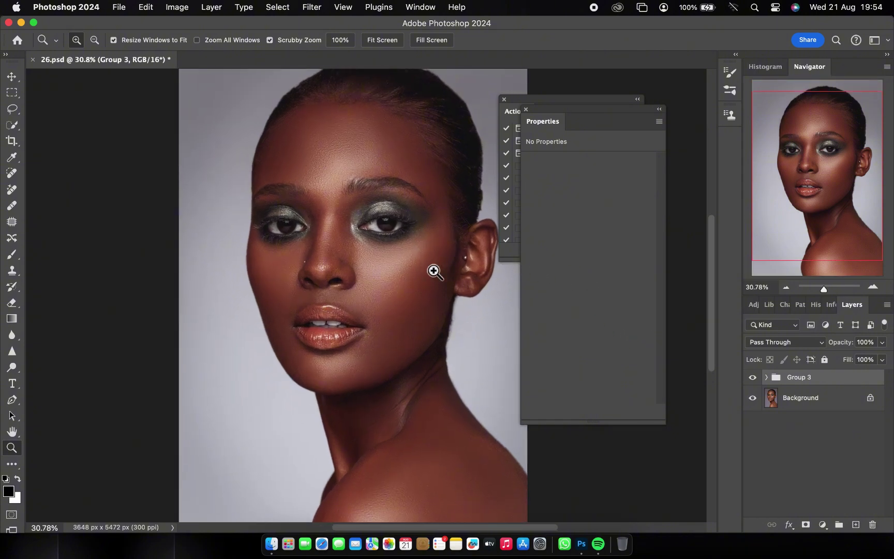
pyautogui.moveTo(389, 250); pyautogui.dragTo(305, 290)
# Step: Bring the raw photo 26.CR2 from the Downloads folder into Camera Raw, compare before and after, and open it as a document
pyautogui.click(272, 544)
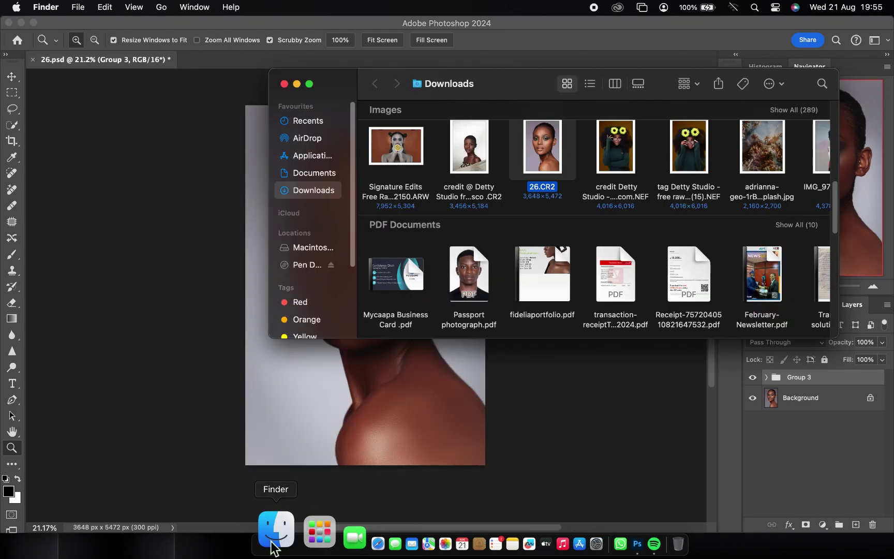
pyautogui.press('super+Tab')
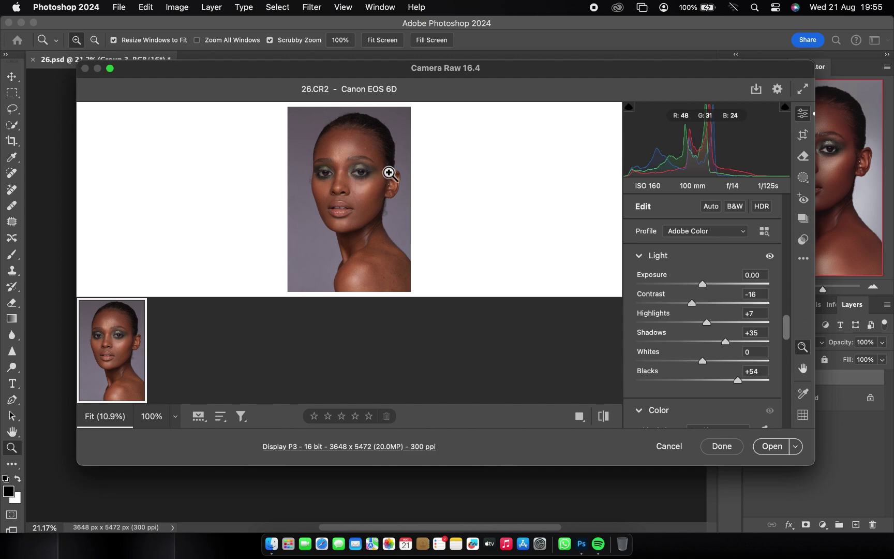
pyautogui.moveTo(388, 173); pyautogui.dragTo(352, 185)
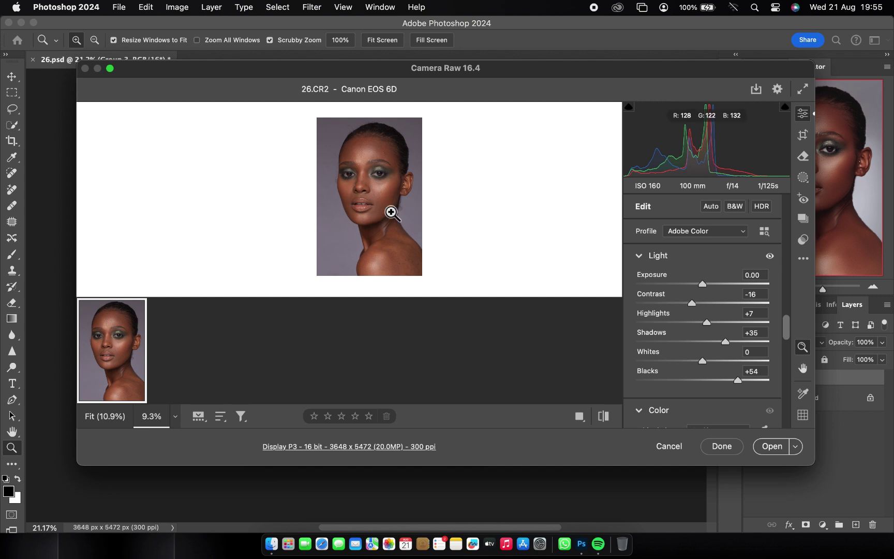
pyautogui.moveTo(367, 201)
pyautogui.mouseDown()
pyautogui.moveTo(394, 204)
pyautogui.moveTo(345, 208)
pyautogui.moveTo(383, 209)
pyautogui.mouseUp()
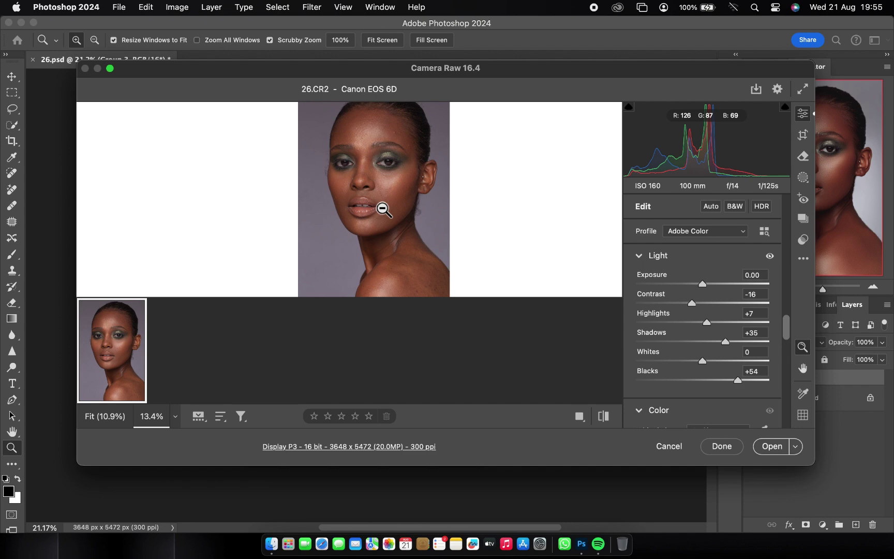
pyautogui.moveTo(355, 202); pyautogui.dragTo(343, 202)
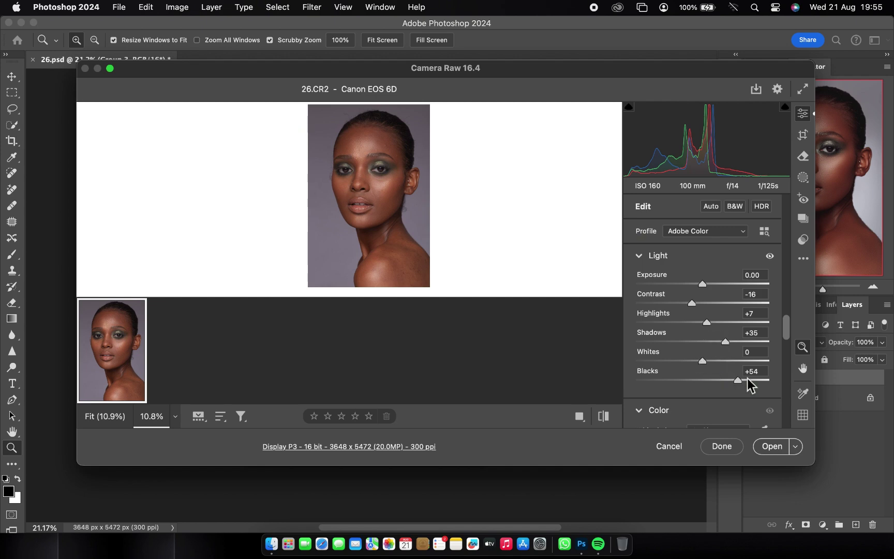
pyautogui.press('q')
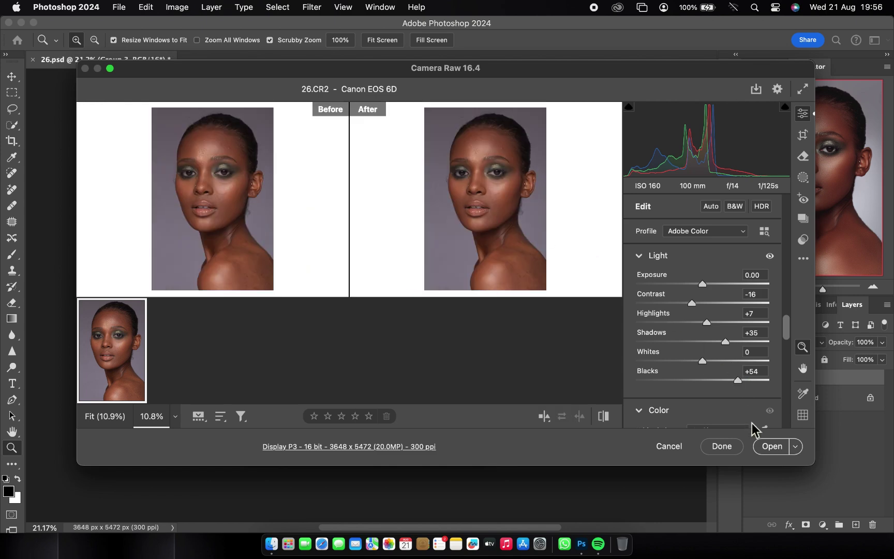
pyautogui.click(769, 446)
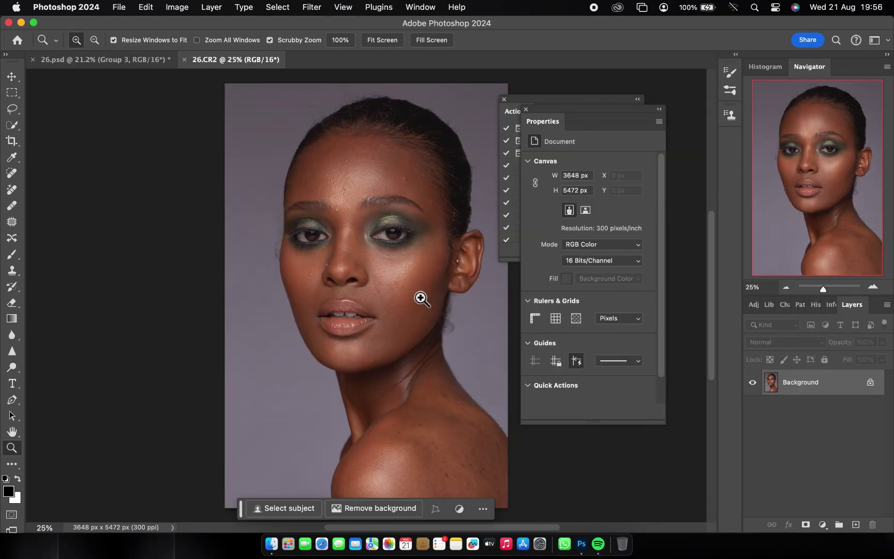
# Step: Inspect the skin on the face and duplicate the Background layer
pyautogui.moveTo(392, 186); pyautogui.dragTo(445, 188)
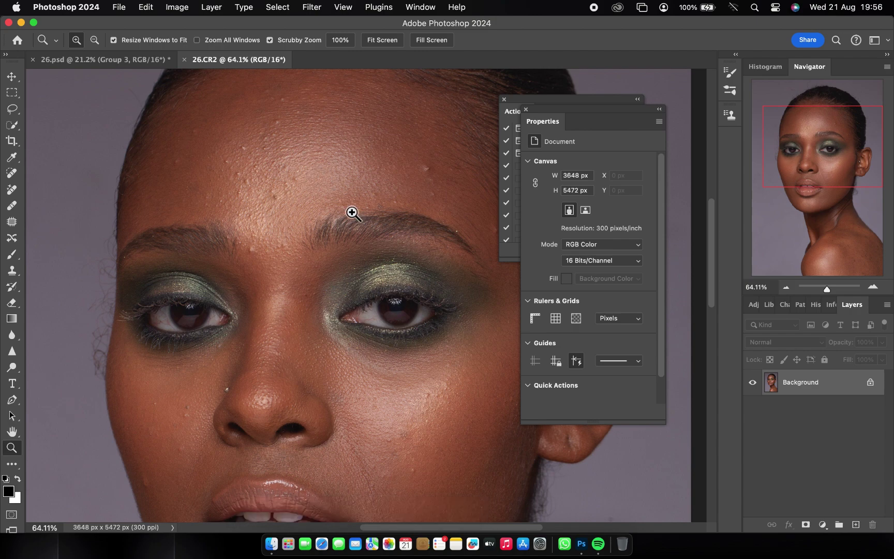
pyautogui.moveTo(352, 213); pyautogui.dragTo(305, 210)
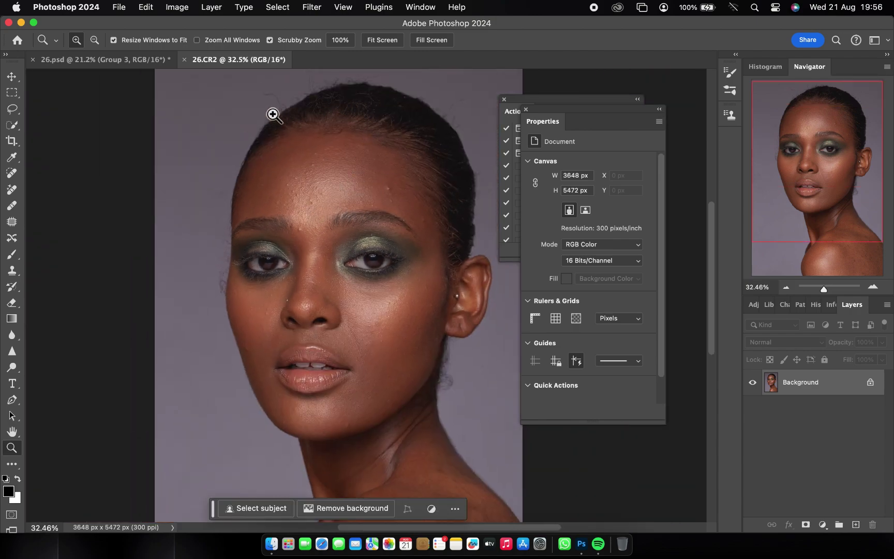
pyautogui.hotkey('ctrl', 'j')
pyautogui.press('i')
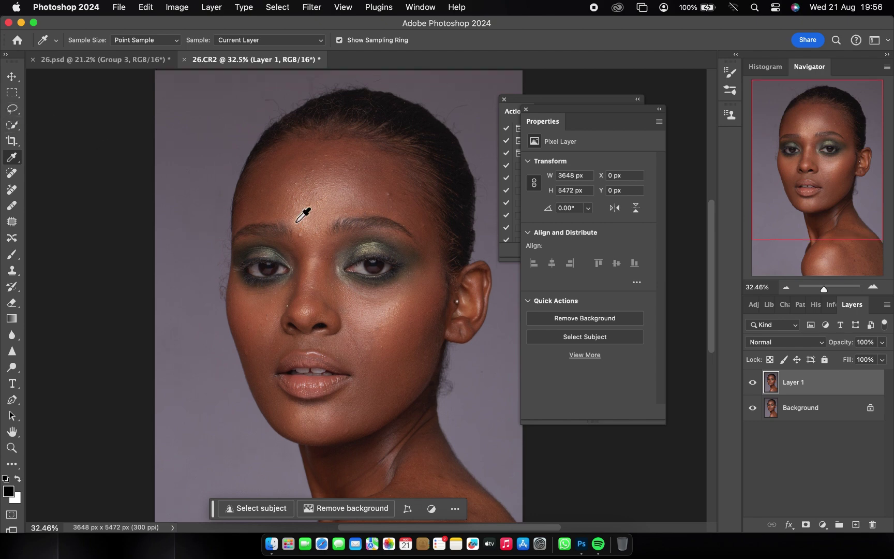
# Step: Lasso the backdrop around the head with a 20 px feather, following the hairline from the cheek over to the ear
pyautogui.scroll(3, 296, 222)
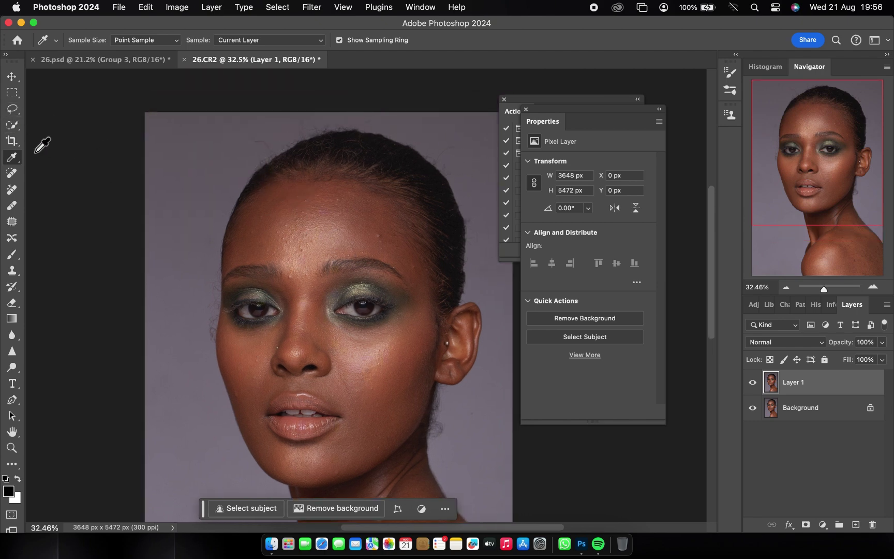
pyautogui.click(12, 125)
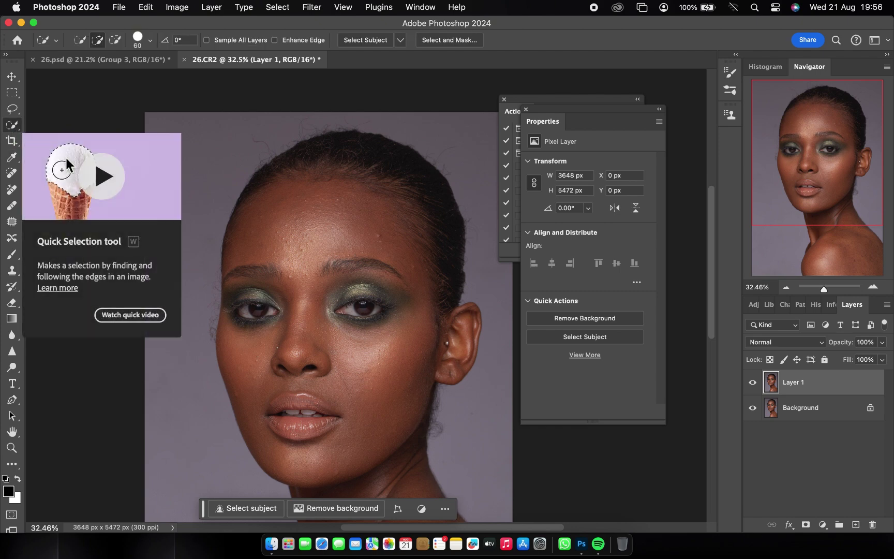
pyautogui.click(12, 109)
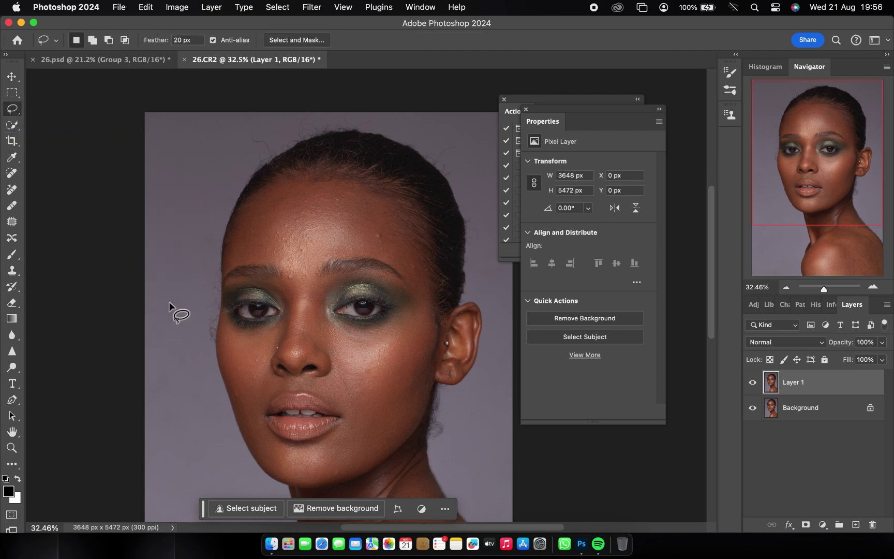
pyautogui.moveTo(215, 345)
pyautogui.mouseDown()
pyautogui.moveTo(222, 243)
pyautogui.moveTo(315, 137)
pyautogui.moveTo(421, 160)
pyautogui.moveTo(475, 302)
pyautogui.moveTo(216, 351)
pyautogui.moveTo(213, 342)
pyautogui.mouseUp()
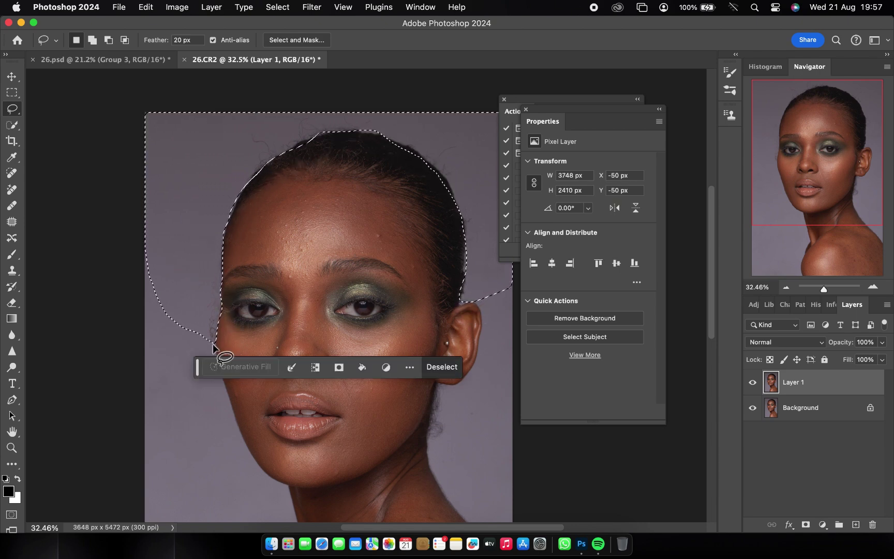
# Step: Clone clean backdrop over the stray hairs beside the face within the selection, using an enlarged Clone Stamp brush
pyautogui.click(12, 269)
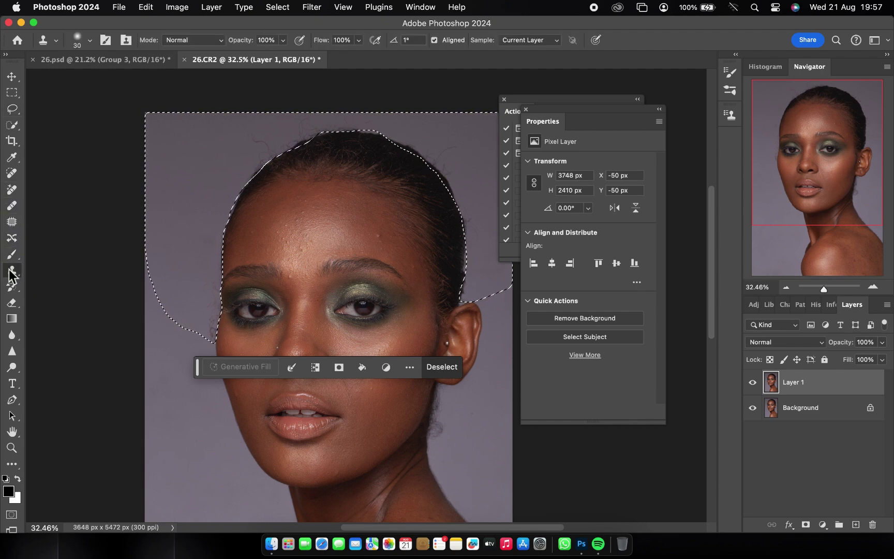
pyautogui.press(']')
pyautogui.press(']')
pyautogui.press(']')
pyautogui.press(']')
pyautogui.press(']')
pyautogui.press(']')
pyautogui.press(']')
pyautogui.moveTo(208, 323); pyautogui.dragTo(215, 279)
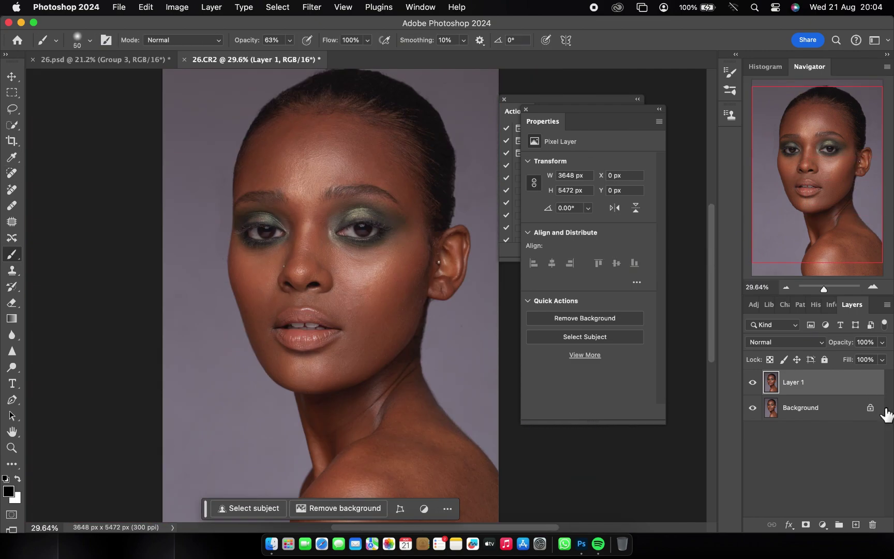
# Step: Check the cleaned-up Layer 1 against the Background and duplicate Layer 1 twice
pyautogui.click(754, 382)
pyautogui.click(753, 383)
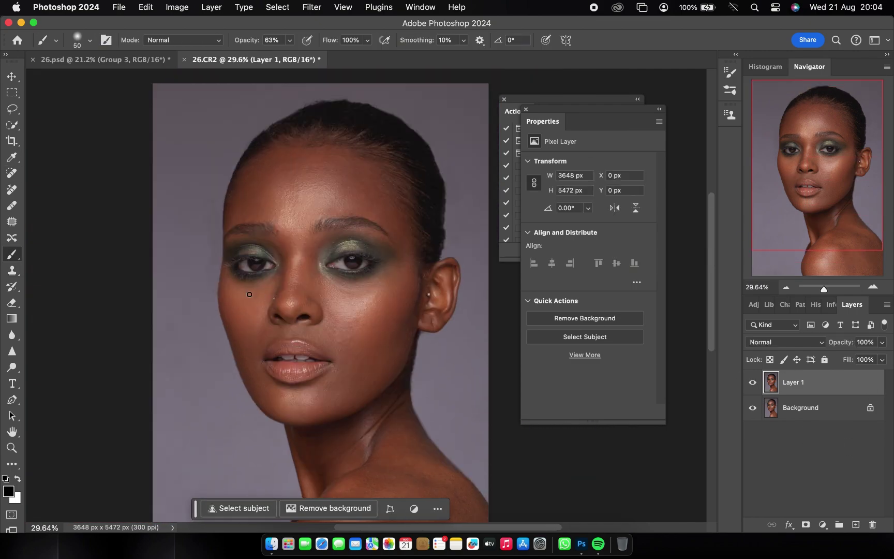
pyautogui.scroll(-2, 249, 294)
pyautogui.scroll(-3, 249, 295)
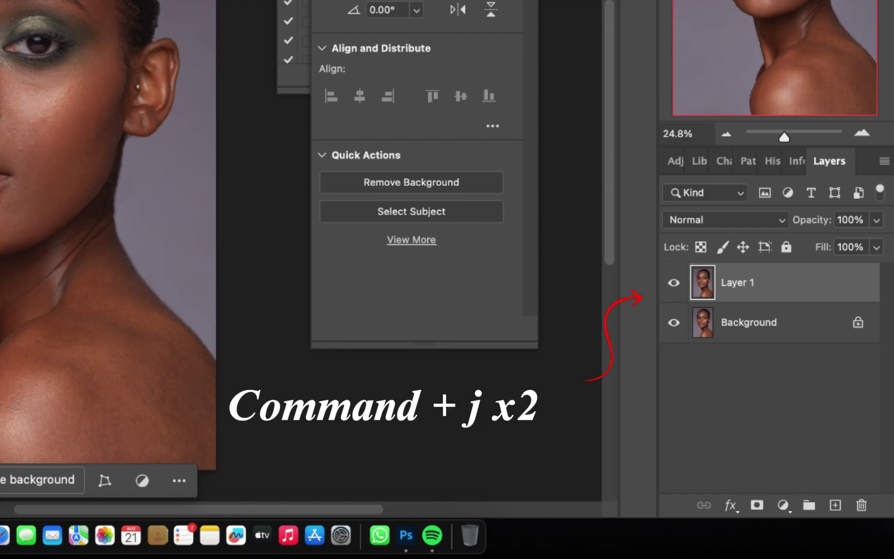
pyautogui.press('super+j')
pyautogui.press('super+j')
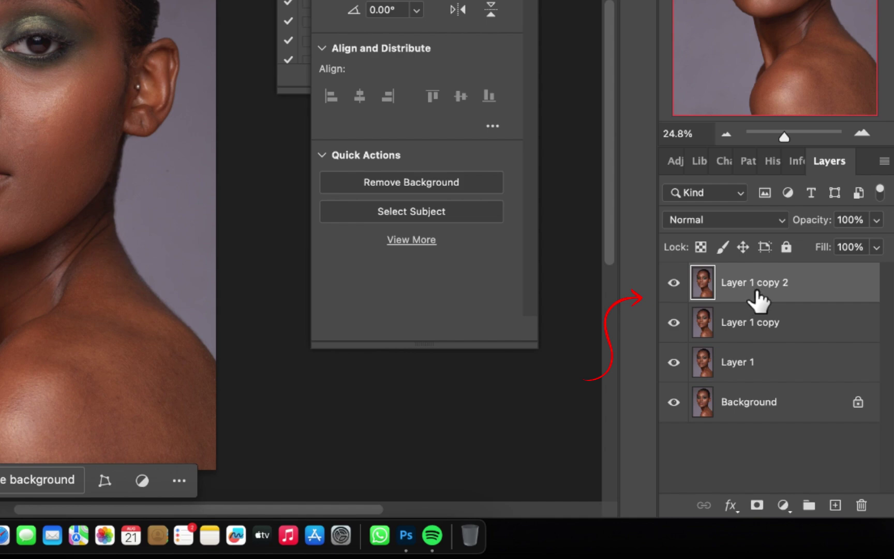
# Step: Rename the lower copy of Layer 1 as "low f" and the upper copy as "high f"
pyautogui.doubleClick(752, 323)
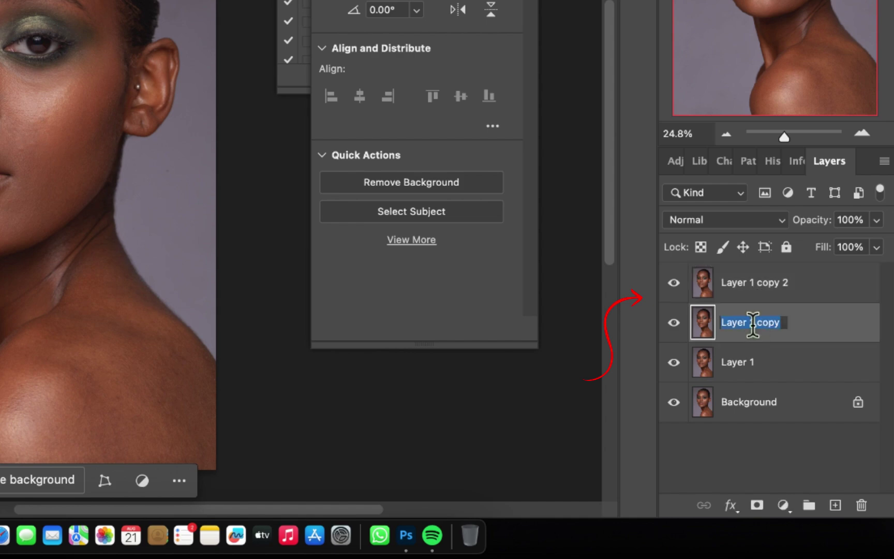
pyautogui.press('BackSpace')
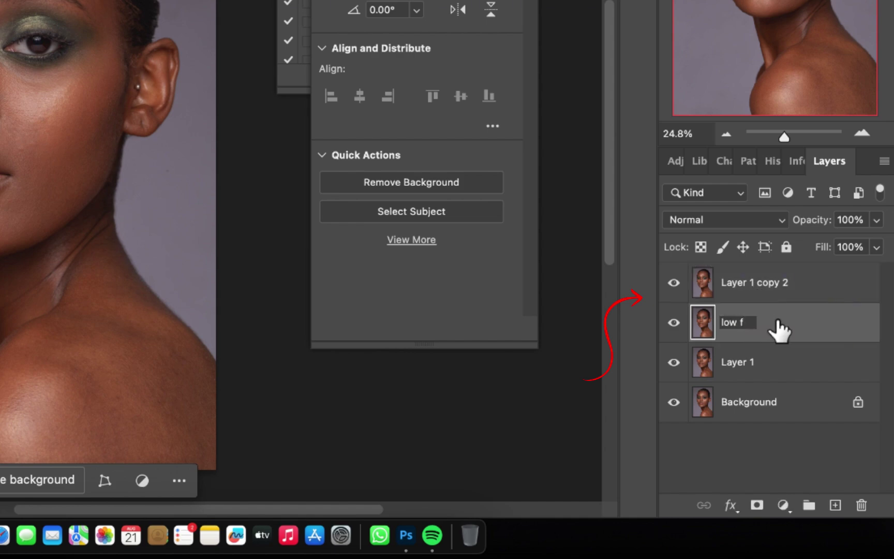
pyautogui.doubleClick(764, 283)
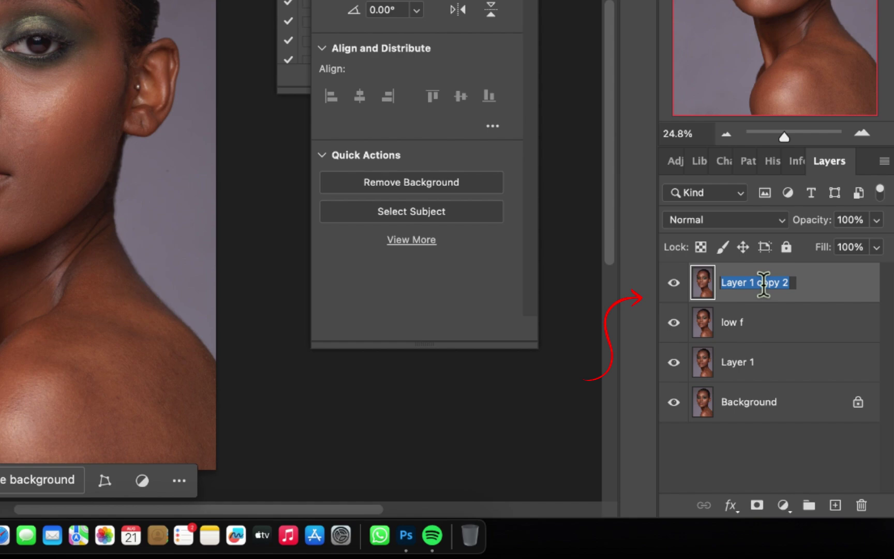
pyautogui.write('high f')
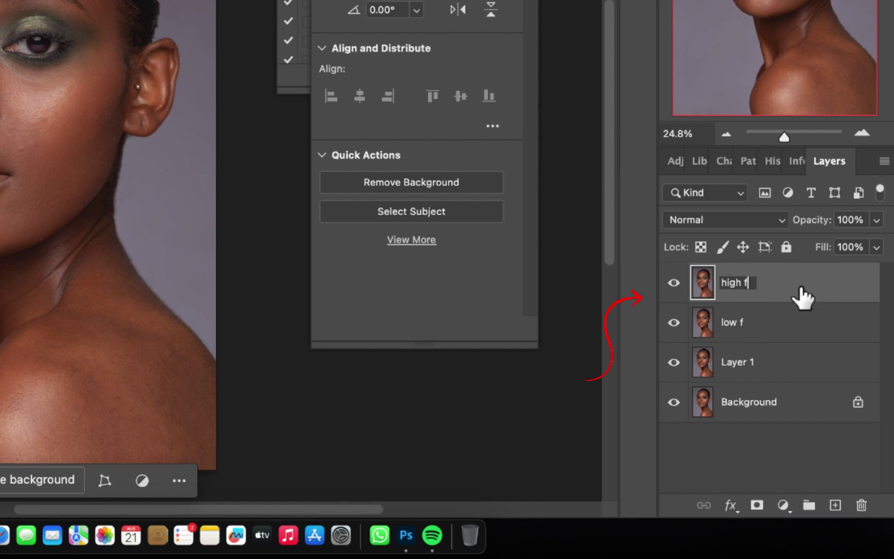
pyautogui.press('Return')
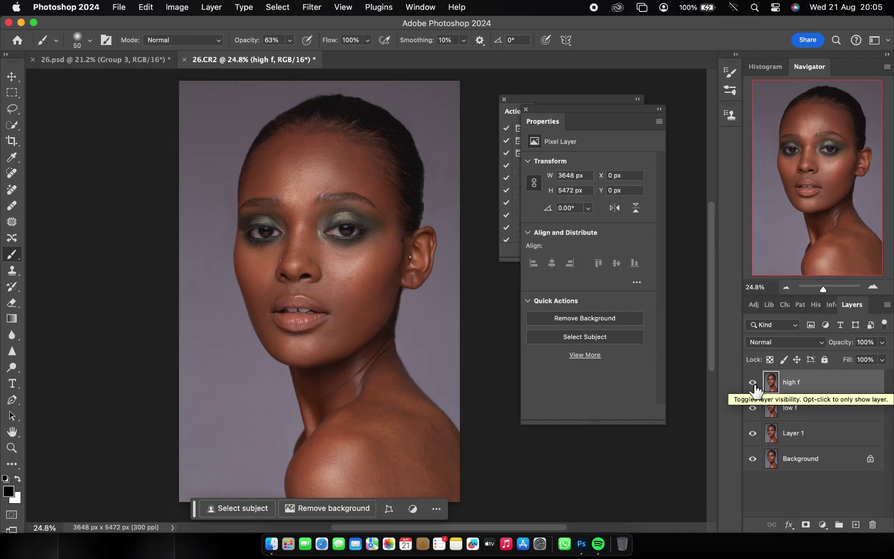
# Step: Hide the high f layer and start a Gaussian Blur on the low f layer
pyautogui.click(752, 383)
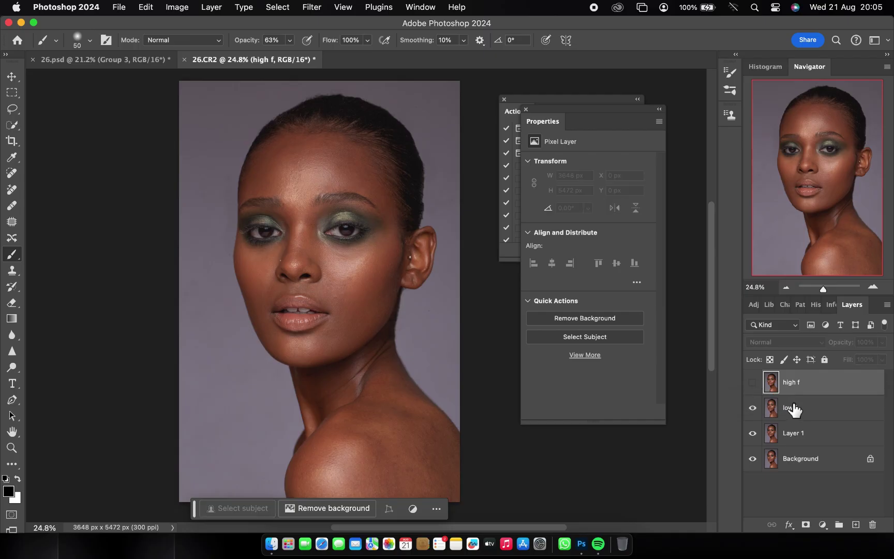
pyautogui.click(796, 410)
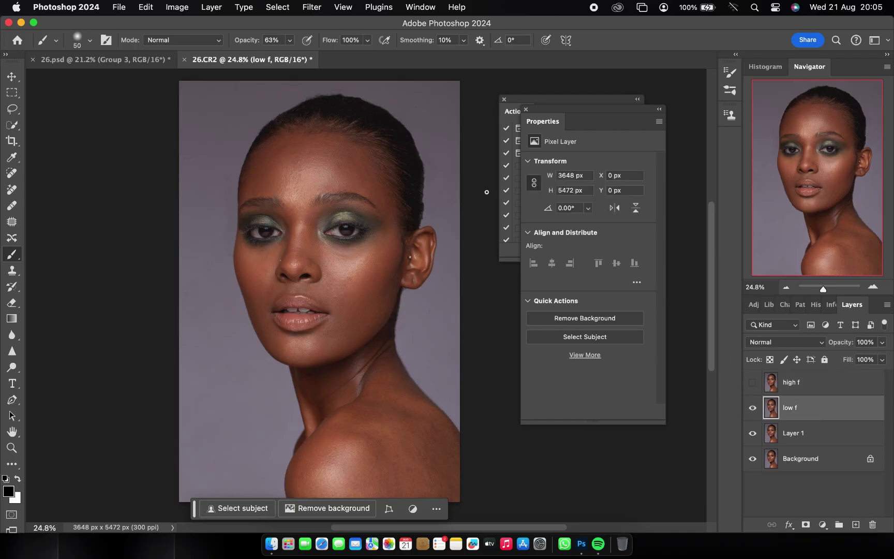
pyautogui.click(312, 7)
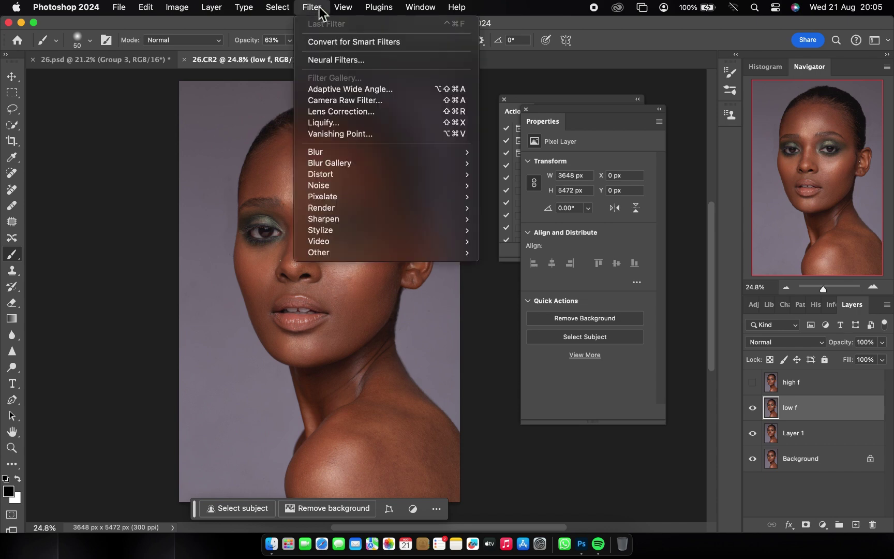
pyautogui.moveTo(336, 153)
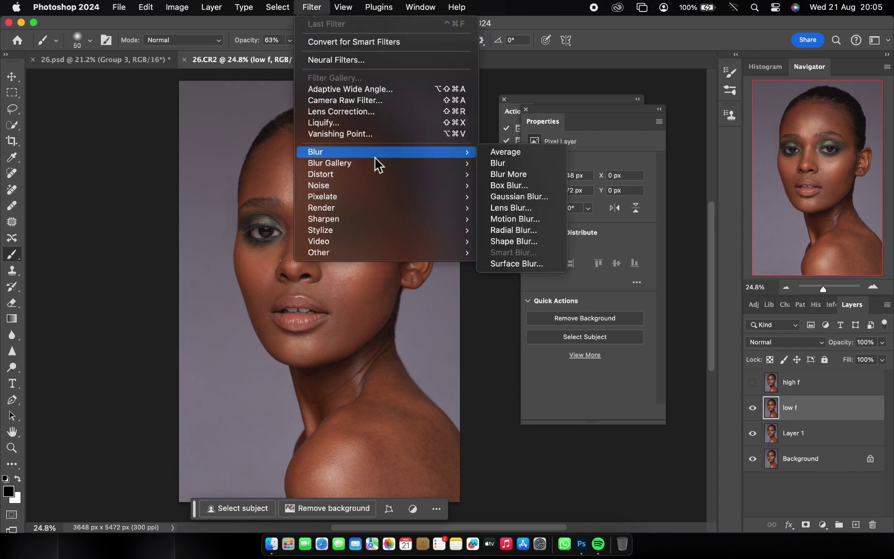
pyautogui.click(494, 196)
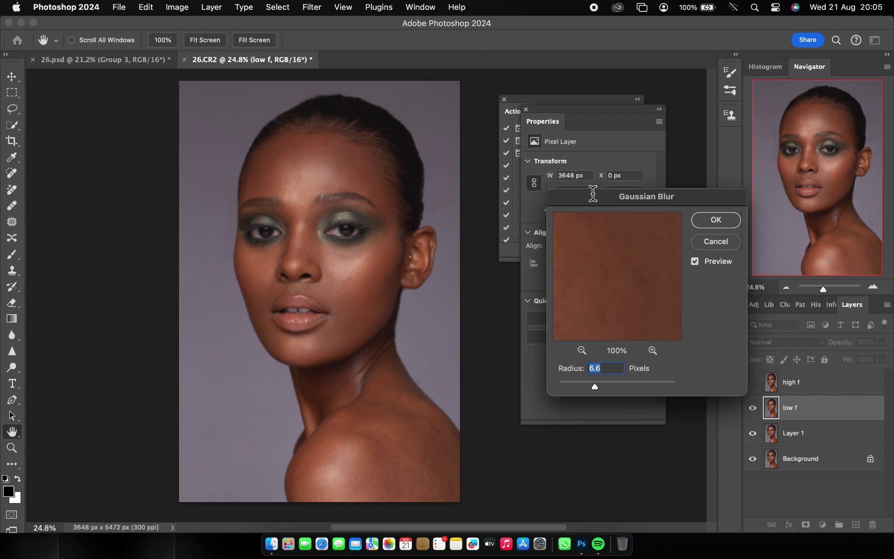
# Step: Lower the Gaussian Blur radius to 0.1 pixels on the low f layer, with the whole portrait shown in the filter preview
pyautogui.moveTo(598, 202); pyautogui.dragTo(553, 130)
pyautogui.click(537, 279)
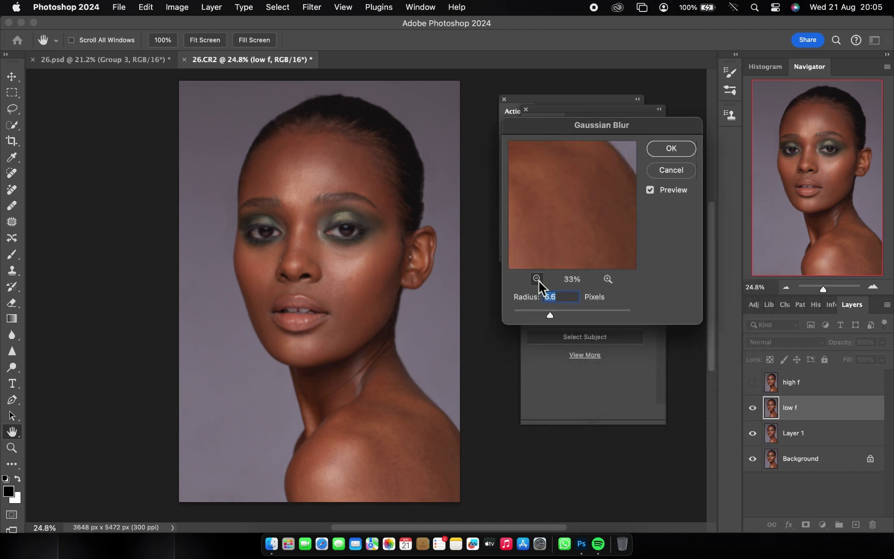
pyautogui.click(537, 278)
pyautogui.click(537, 279)
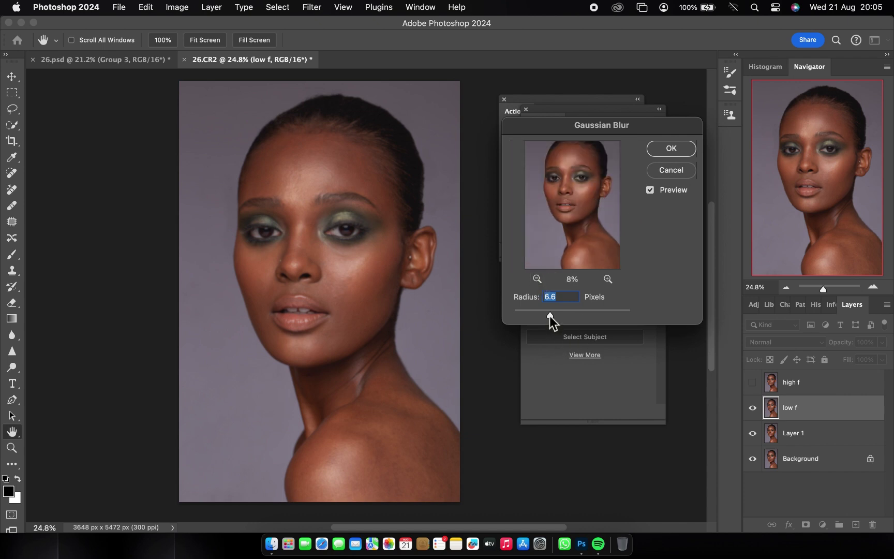
pyautogui.moveTo(549, 316); pyautogui.dragTo(499, 313)
# Step: Examine the skin texture around the nose, cheek and eye closely in the Gaussian Blur preview
pyautogui.click(608, 279)
pyautogui.click(607, 279)
pyautogui.moveTo(581, 172); pyautogui.dragTo(582, 220)
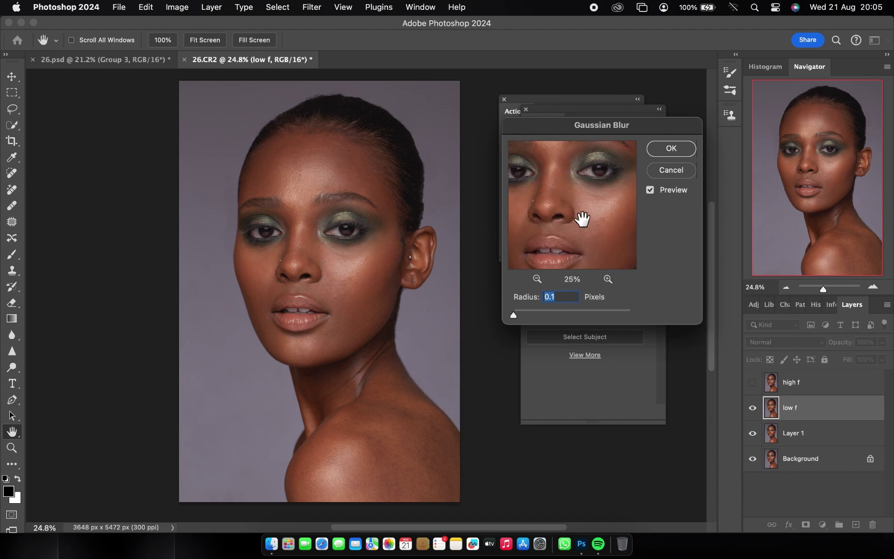
pyautogui.click(608, 279)
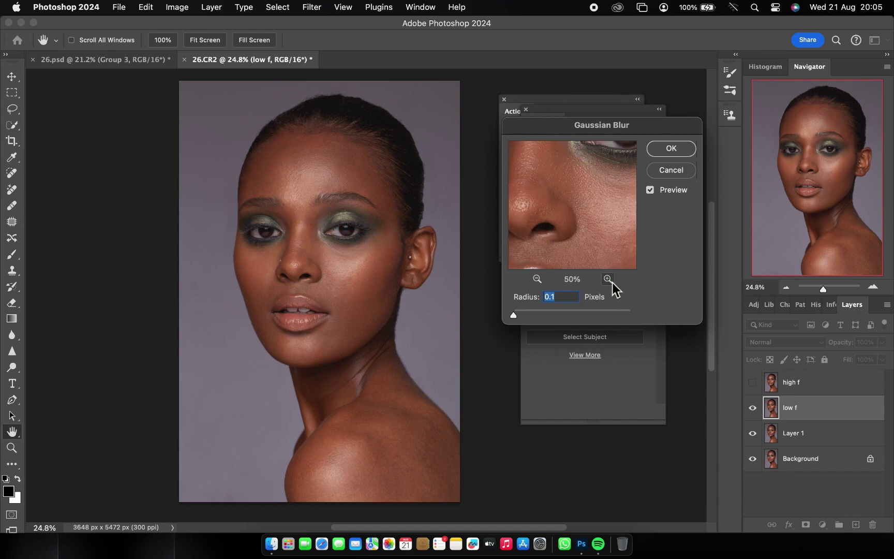
pyautogui.click(608, 279)
pyautogui.click(608, 279)
pyautogui.moveTo(578, 202); pyautogui.dragTo(584, 255)
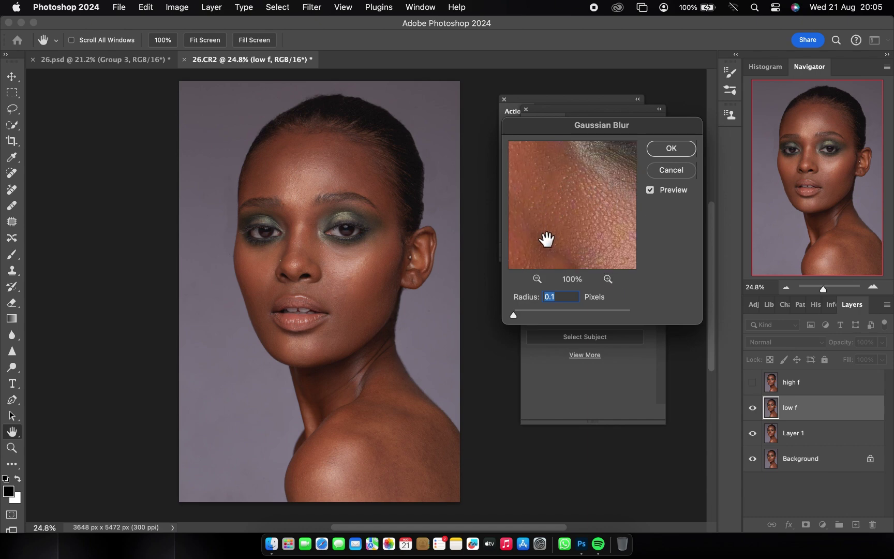
pyautogui.click(540, 277)
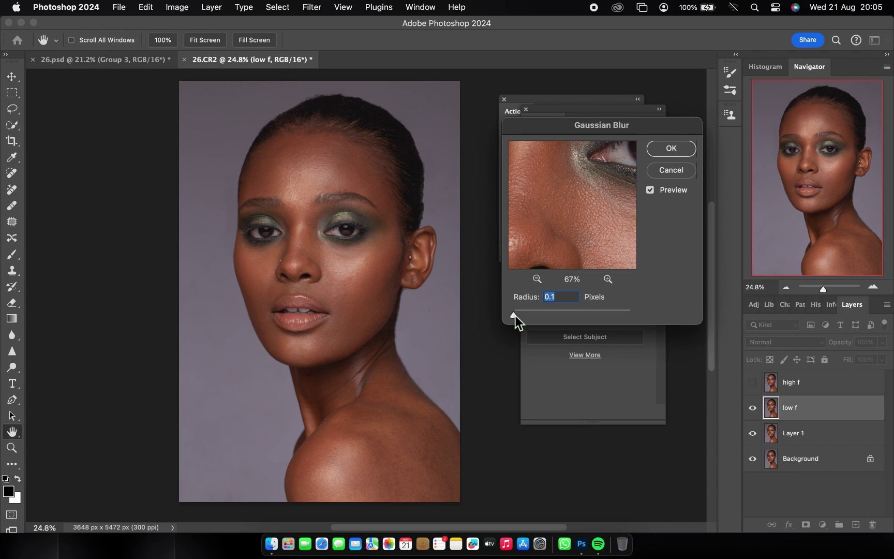
# Step: Try Gaussian Blur radii of 6.4, 188.3, 6.2 and 14 pixels on the low f layer
pyautogui.moveTo(515, 316); pyautogui.dragTo(524, 314)
pyautogui.moveTo(553, 314); pyautogui.dragTo(551, 313)
pyautogui.click(538, 279)
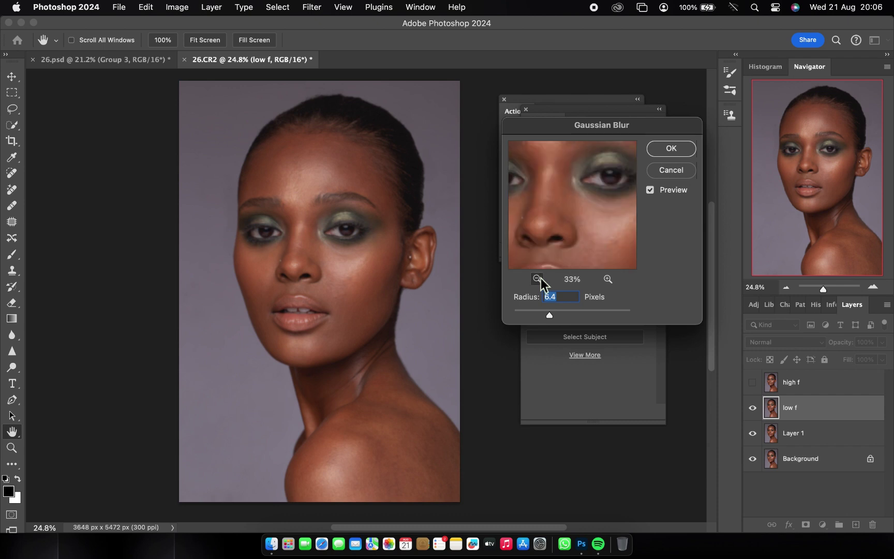
pyautogui.click(538, 278)
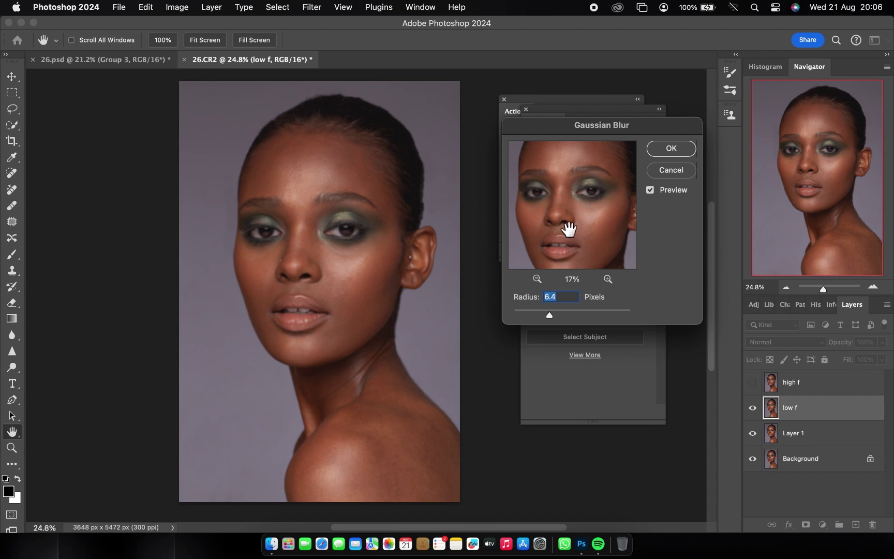
pyautogui.moveTo(587, 312); pyautogui.dragTo(609, 312)
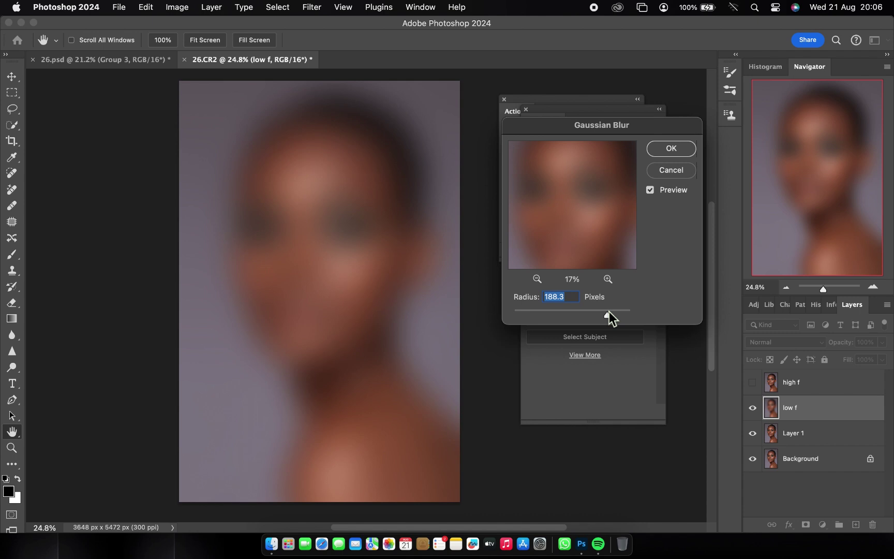
pyautogui.click(549, 311)
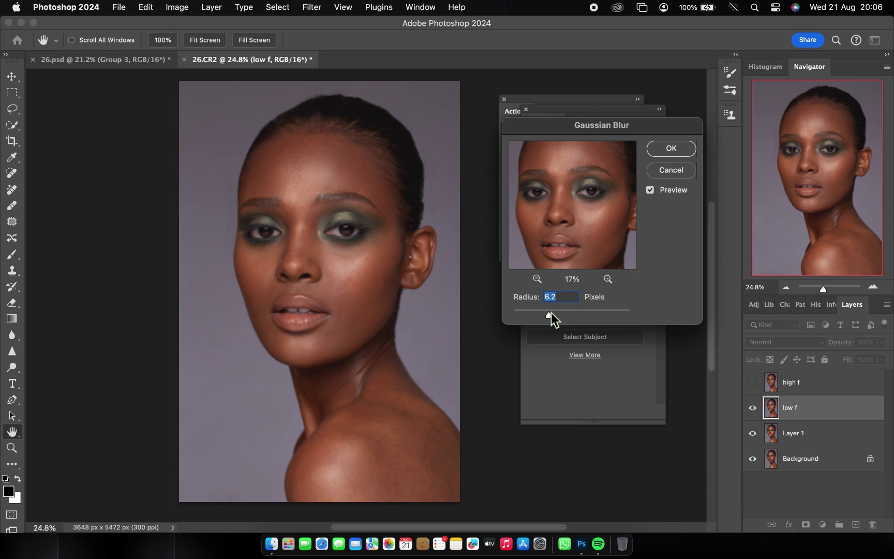
pyautogui.write('14')
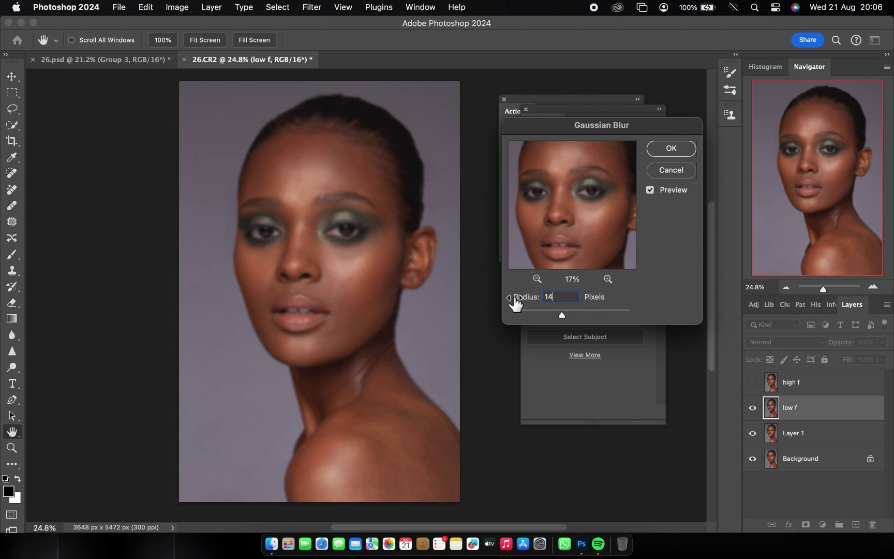
# Step: Set the Gaussian Blur radius to 6.0 pixels and apply it to the low f layer
pyautogui.moveTo(561, 315); pyautogui.dragTo(548, 316)
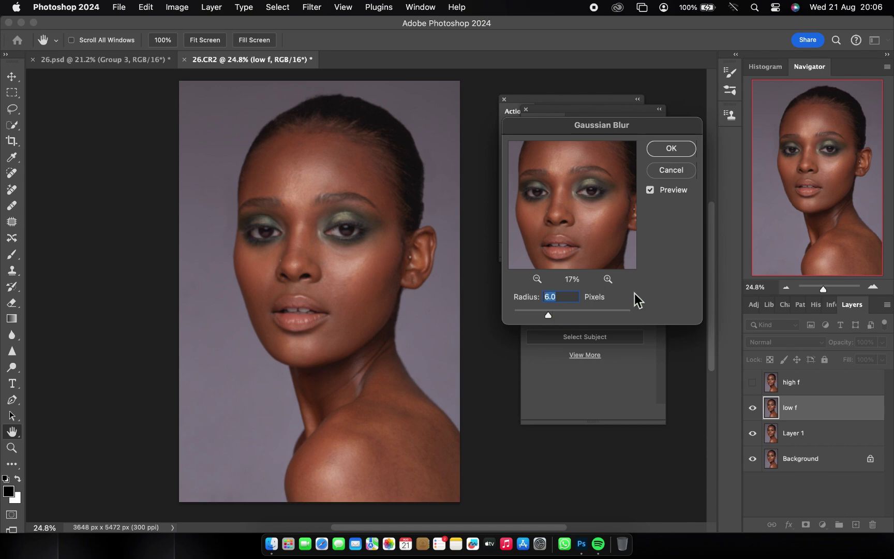
pyautogui.click(675, 149)
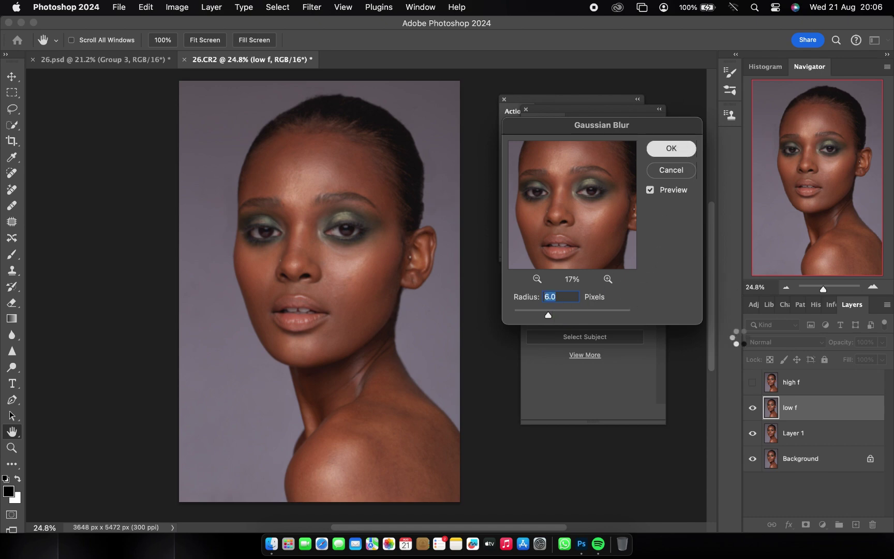
pyautogui.press('b')
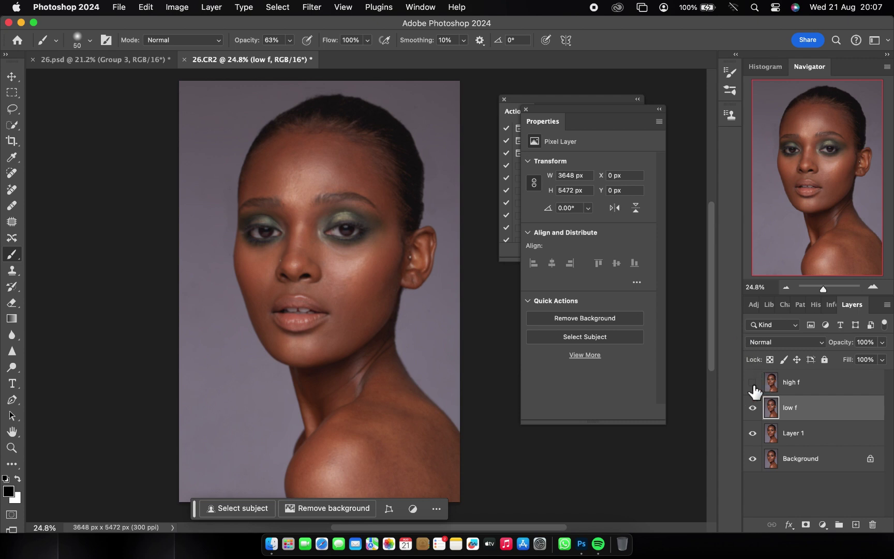
# Step: Show and select the high f layer and start Apply Image on it
pyautogui.click(753, 384)
pyautogui.click(801, 387)
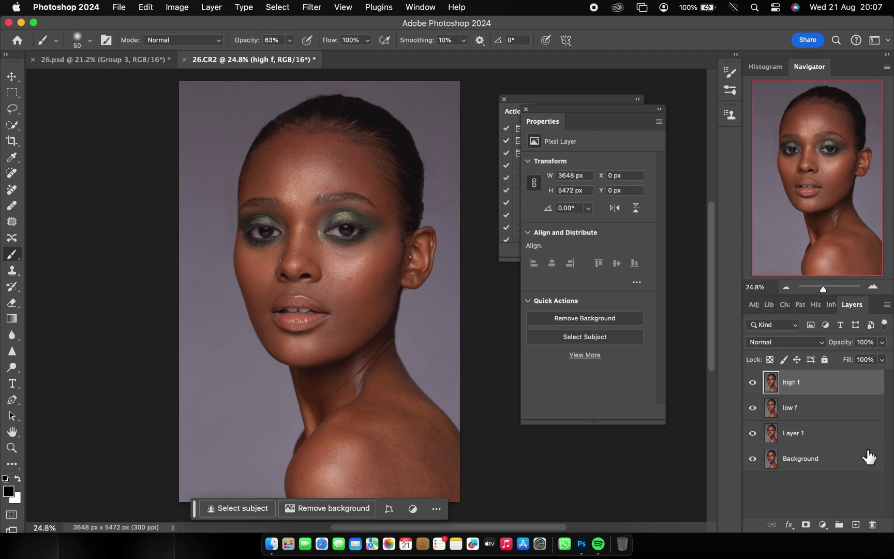
pyautogui.click(184, 9)
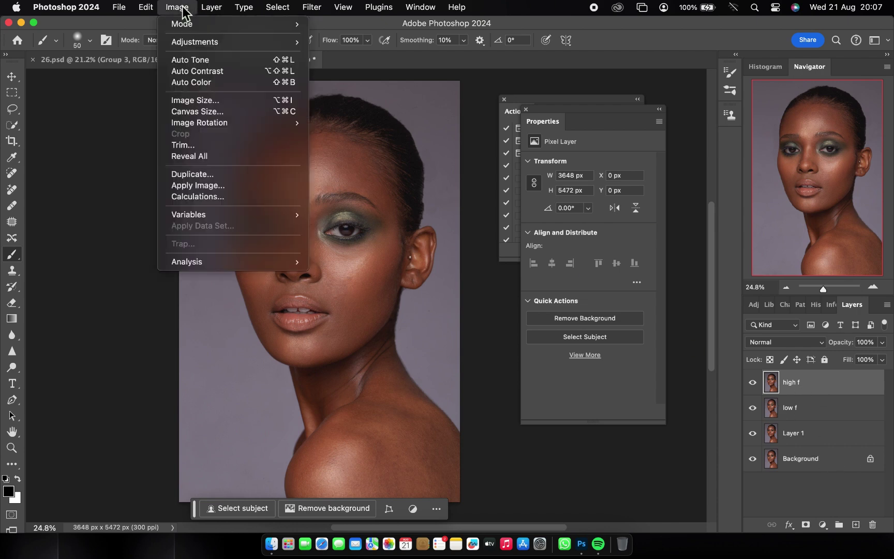
pyautogui.click(225, 188)
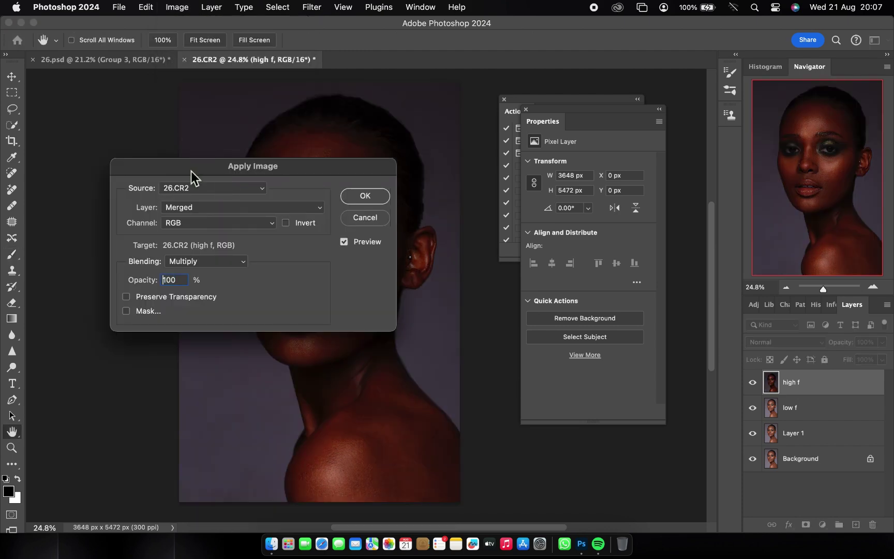
pyautogui.moveTo(191, 174); pyautogui.dragTo(392, 83)
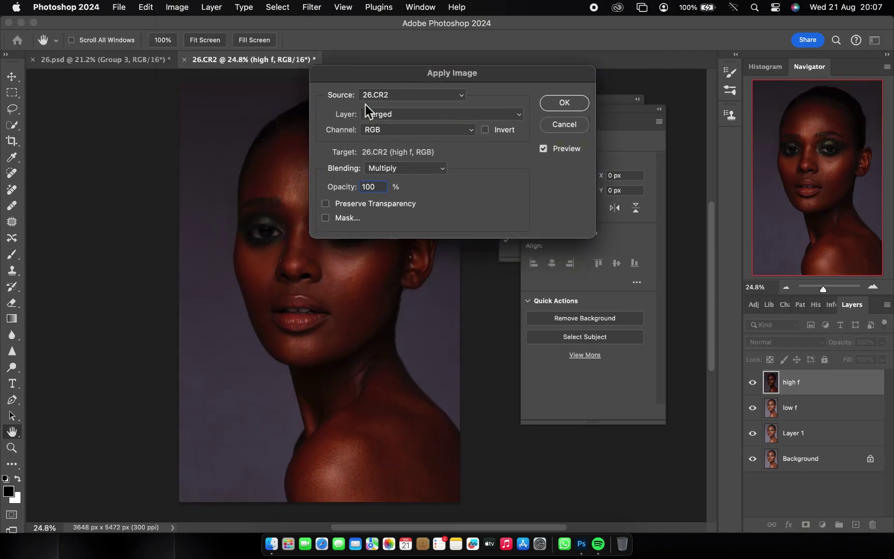
# Step: Configure Apply Image with low f as the source layer, Invert enabled, Add blending, scale 2 and offset 0
pyautogui.click(384, 114)
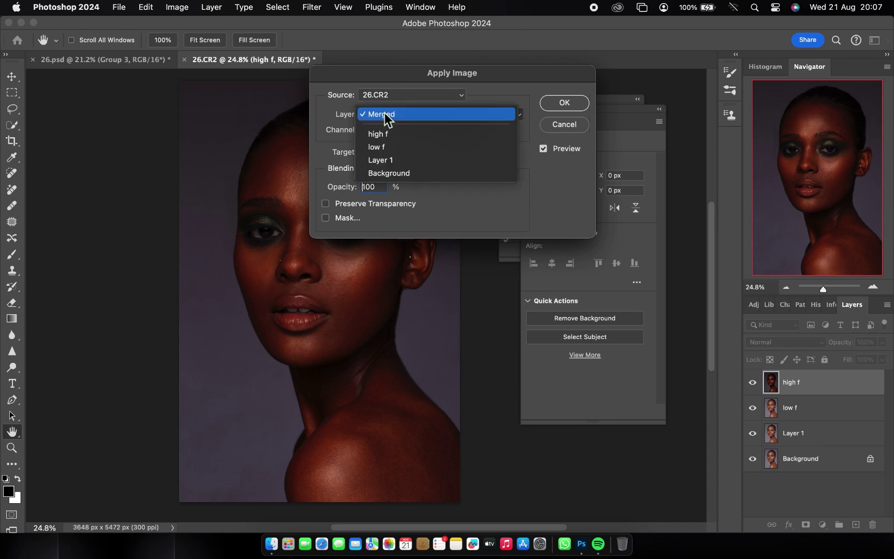
pyautogui.click(391, 150)
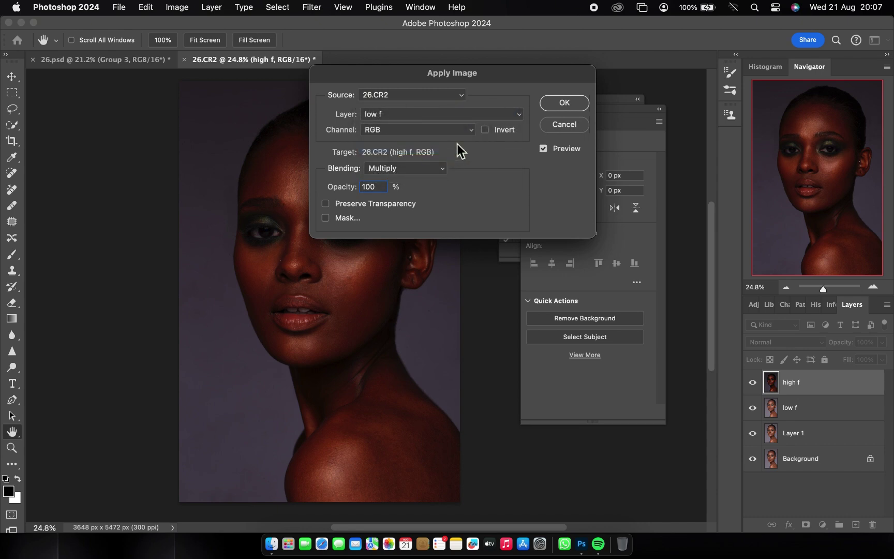
pyautogui.click(430, 170)
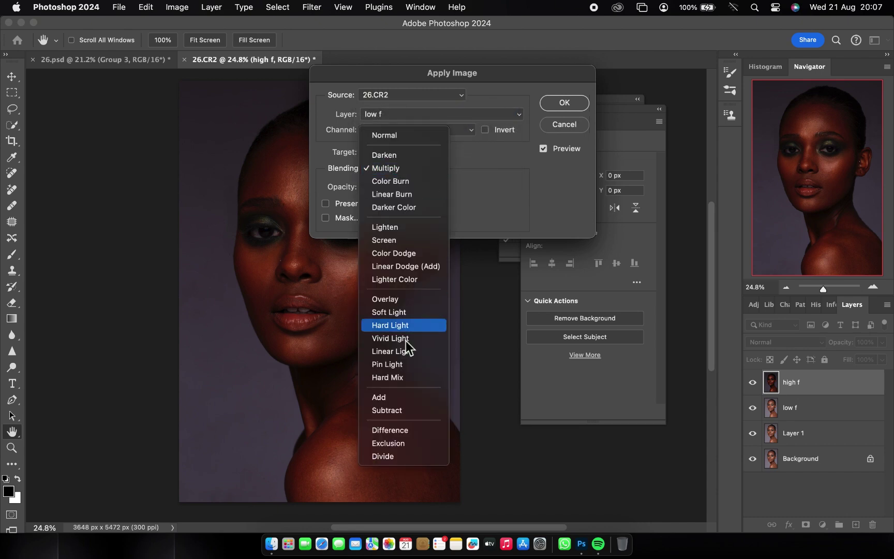
pyautogui.click(400, 397)
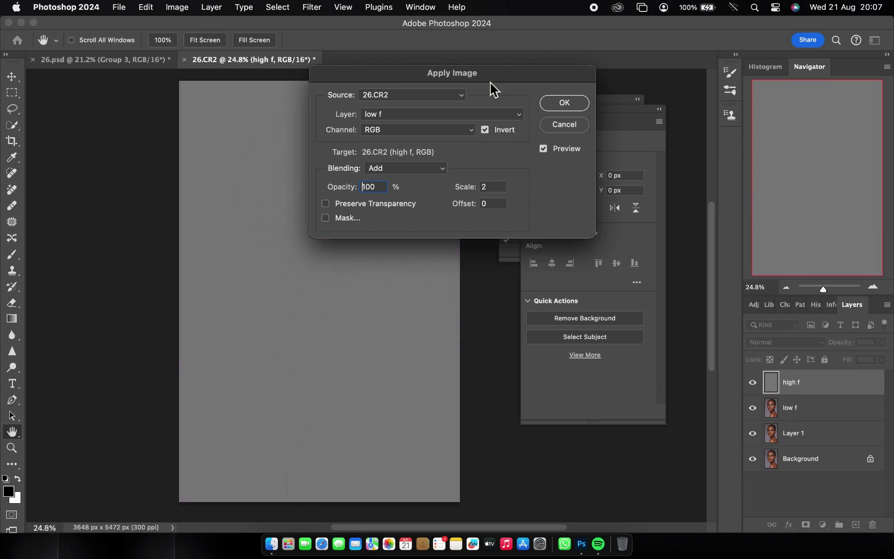
pyautogui.moveTo(490, 83); pyautogui.dragTo(530, 168)
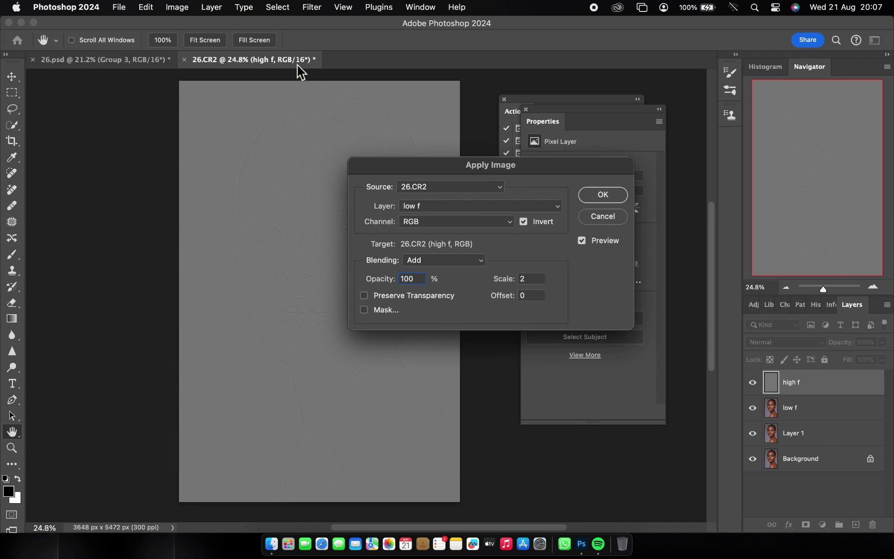
# Step: Try Apply Image with Subtract blending, scale 2, offset 128 and Invert disabled
pyautogui.click(419, 260)
pyautogui.click(422, 272)
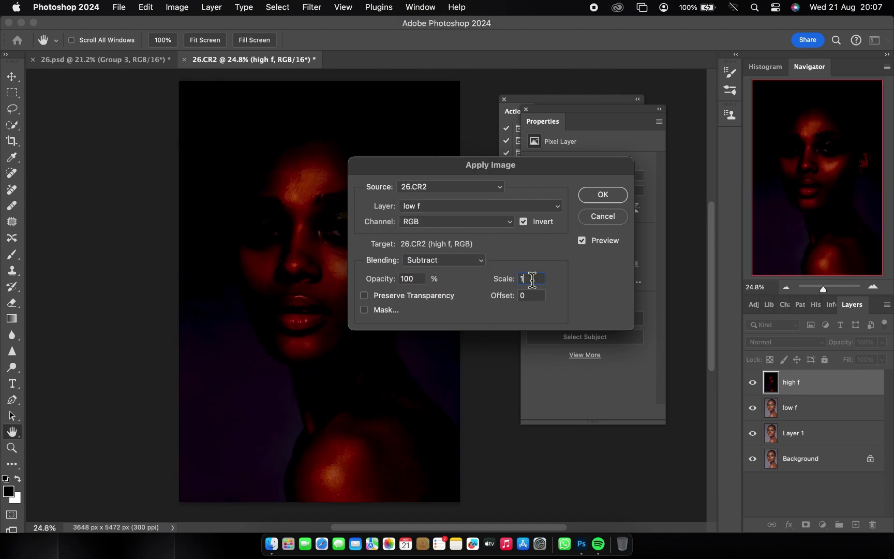
pyautogui.doubleClick(527, 279)
pyautogui.write('2')
pyautogui.doubleClick(532, 301)
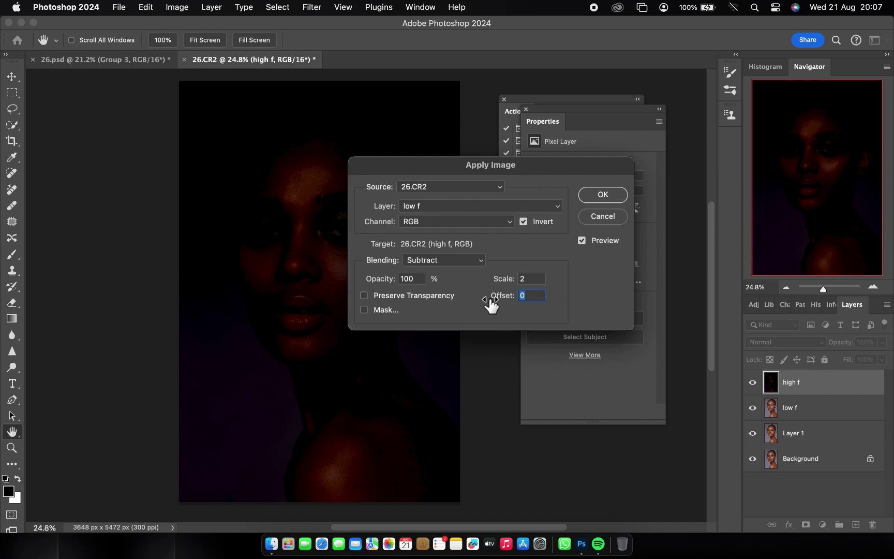
pyautogui.write('128')
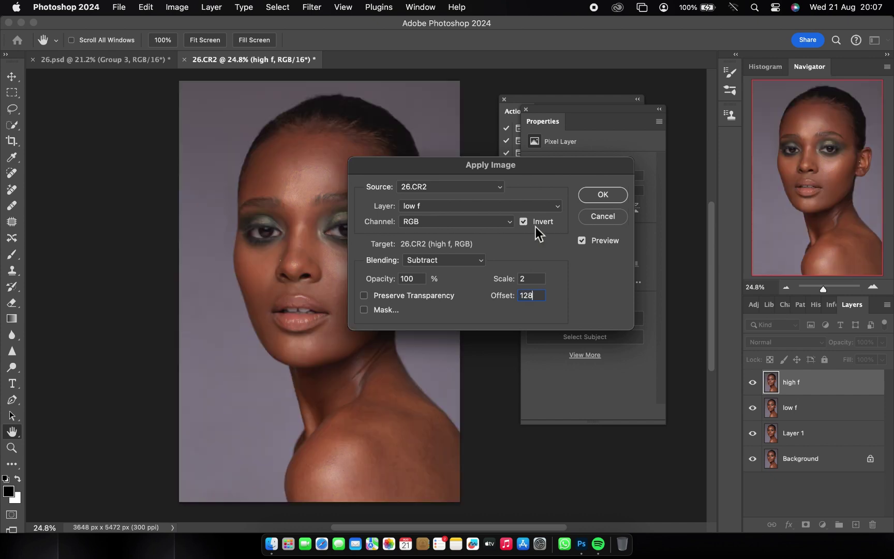
pyautogui.click(526, 224)
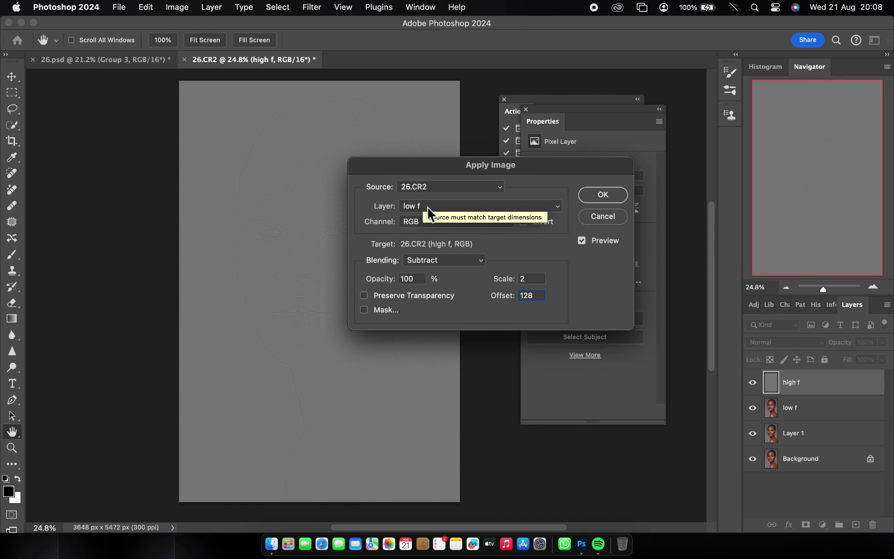
# Step: Restore Add blending with Invert enabled, scale 2 and offset 0, and apply the image to high f
pyautogui.click(447, 261)
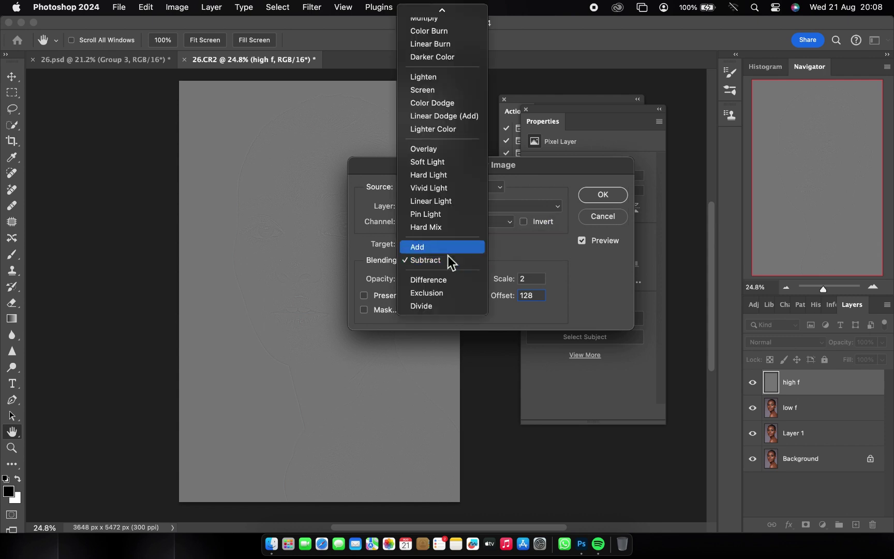
pyautogui.click(447, 254)
pyautogui.click(526, 222)
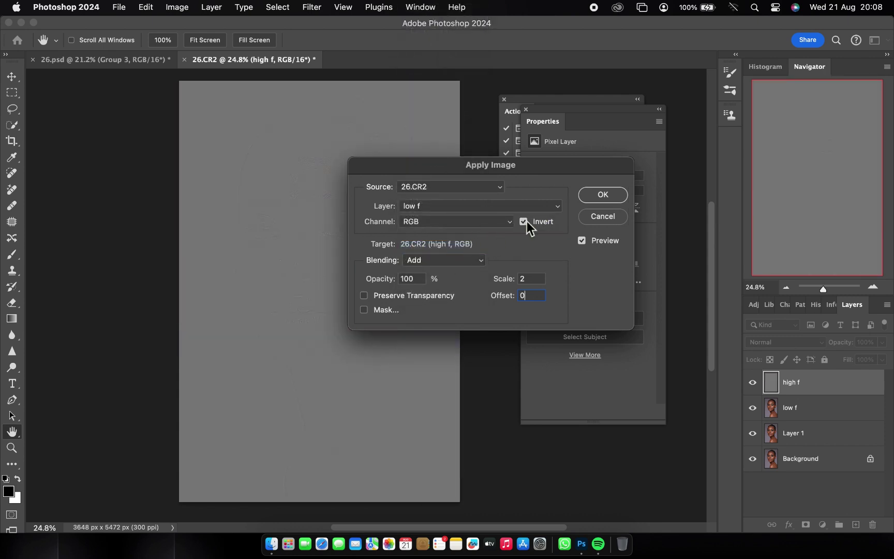
pyautogui.click(594, 195)
# Step: Change the high f layer's blending mode to Linear Light
pyautogui.press('b')
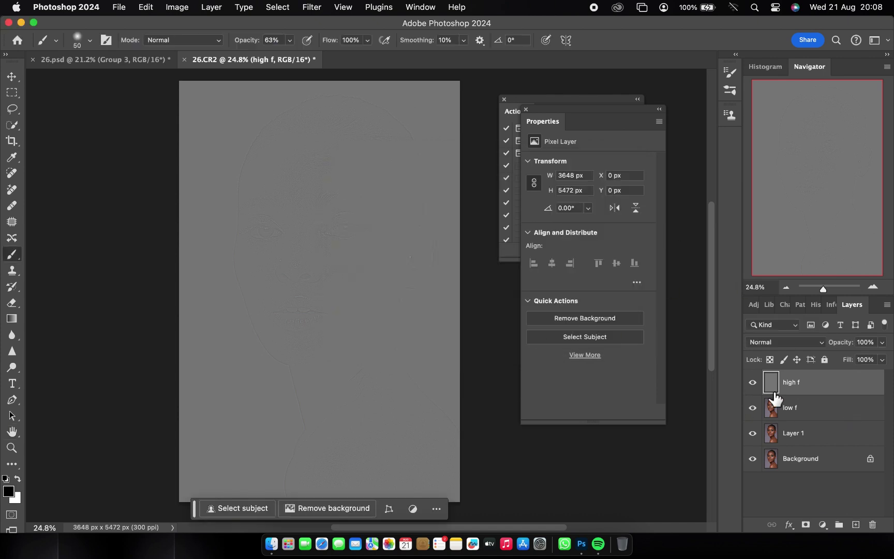
pyautogui.click(803, 345)
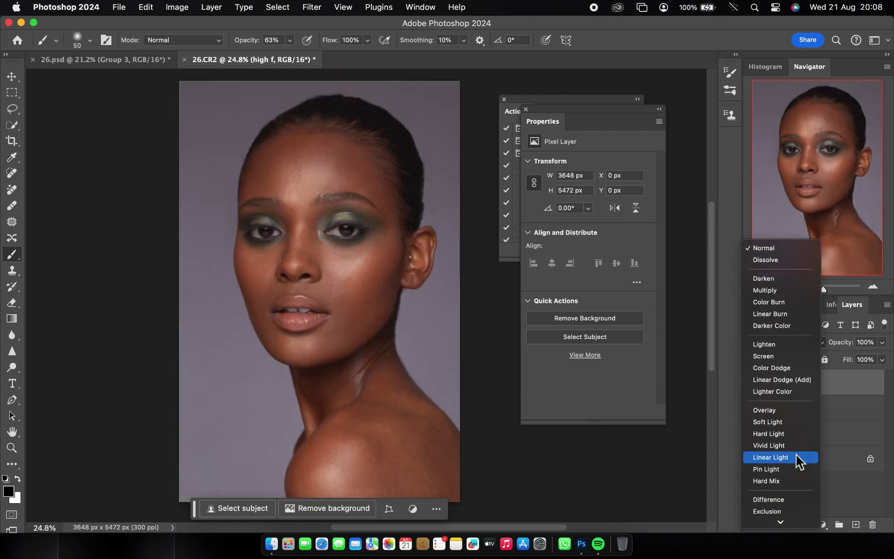
pyautogui.click(793, 458)
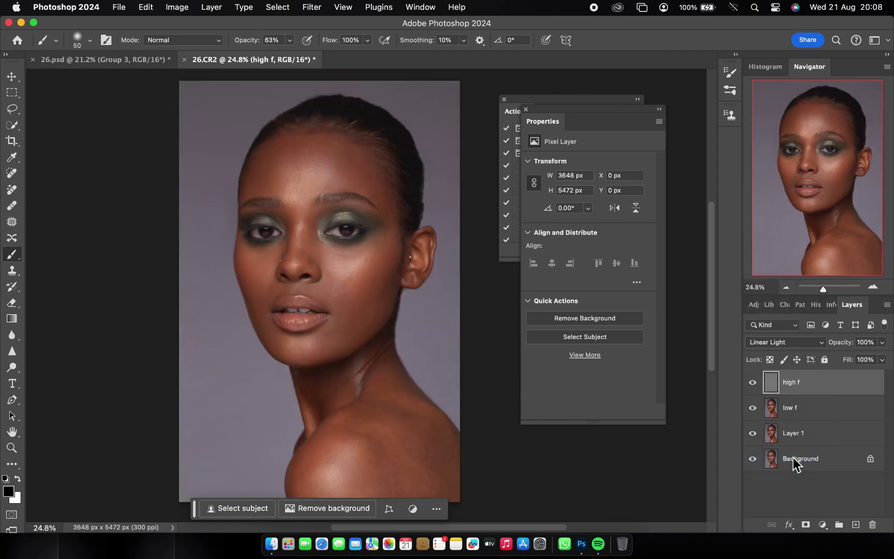
# Step: Group the high f and low f layers and name the group "fq"
pyautogui.keyDown('shift'); pyautogui.click(823, 412); pyautogui.keyUp('shift')
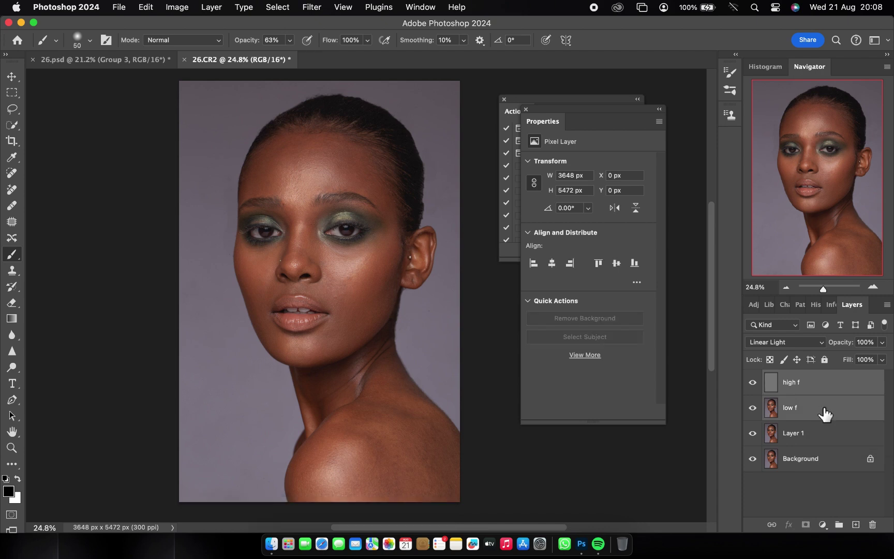
pyautogui.click(838, 524)
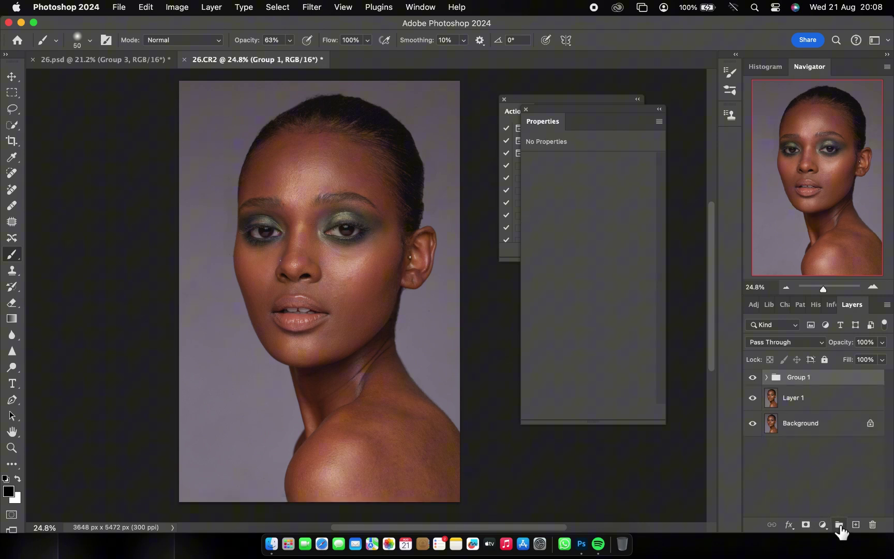
pyautogui.doubleClick(806, 377)
pyautogui.write('fq')
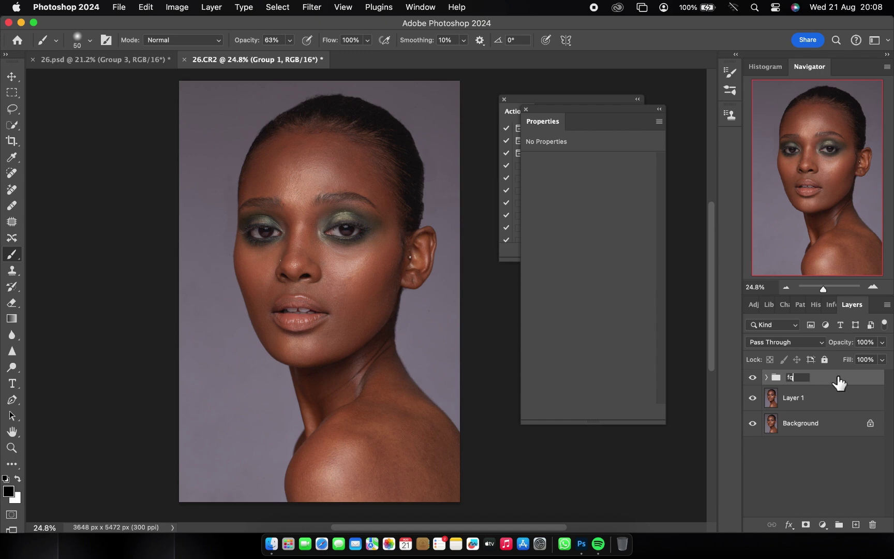
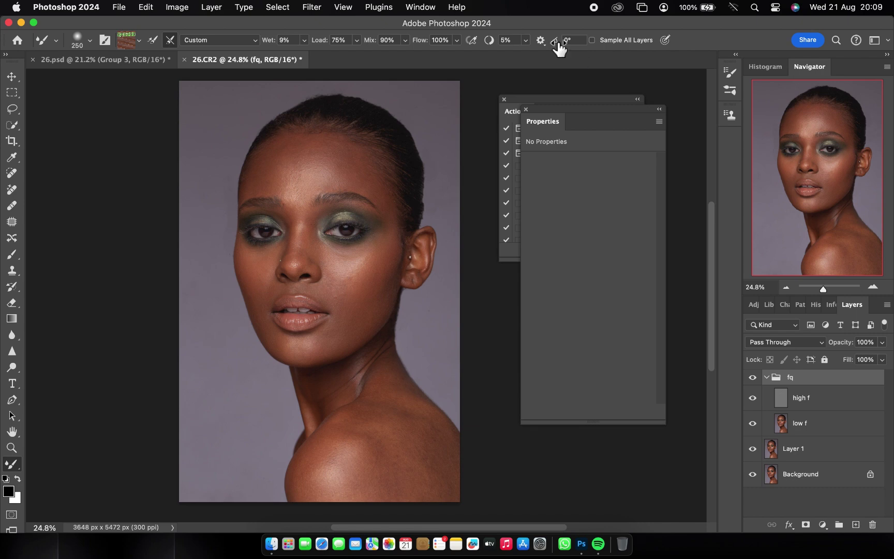
# Step: Check the Mixer Brush's load options and its brush tip settings and presets
pyautogui.click(138, 41)
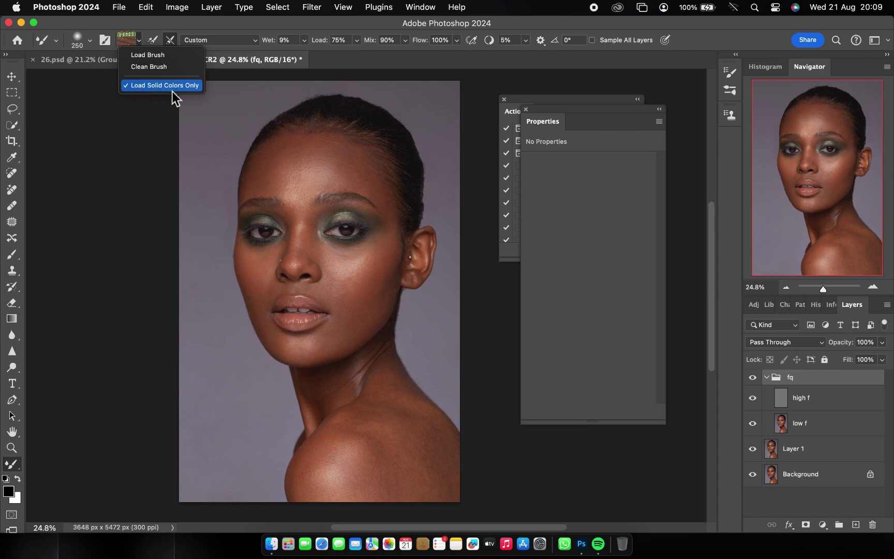
pyautogui.click(158, 105)
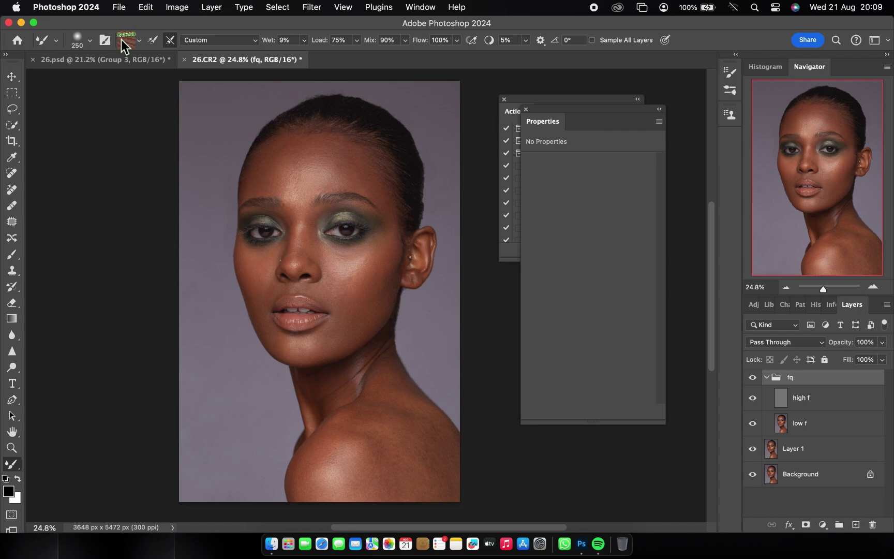
pyautogui.click(89, 40)
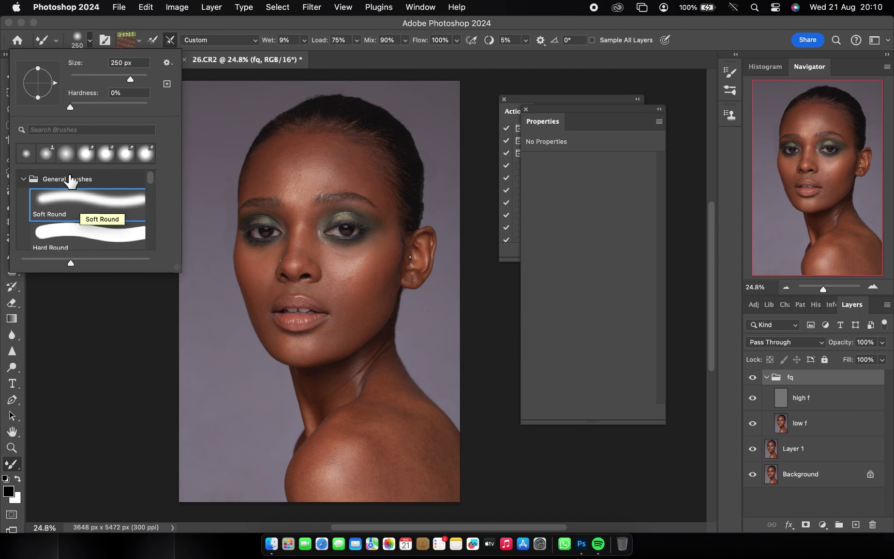
pyautogui.click(613, 79)
pyautogui.scroll(-3, 613, 79)
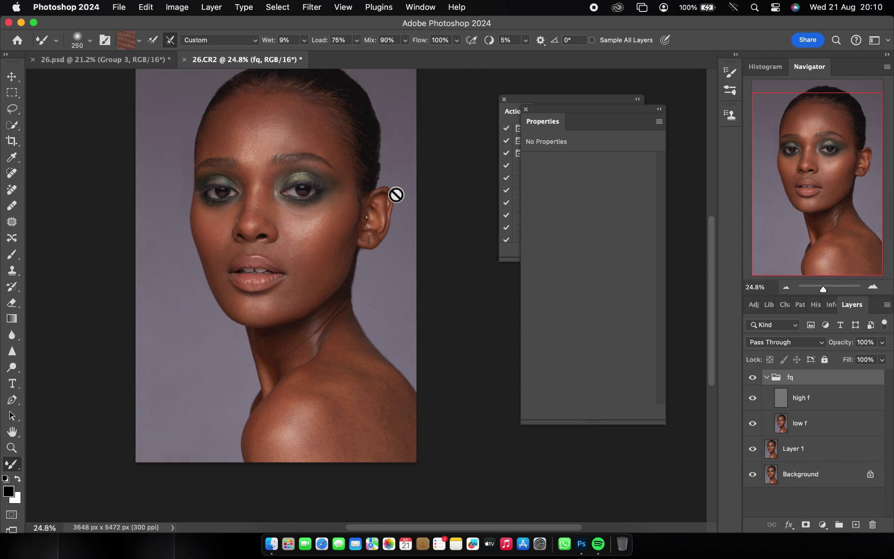
# Step: Add an empty layer above the fq group and switch to the Brush tool for marking up the face
pyautogui.click(856, 525)
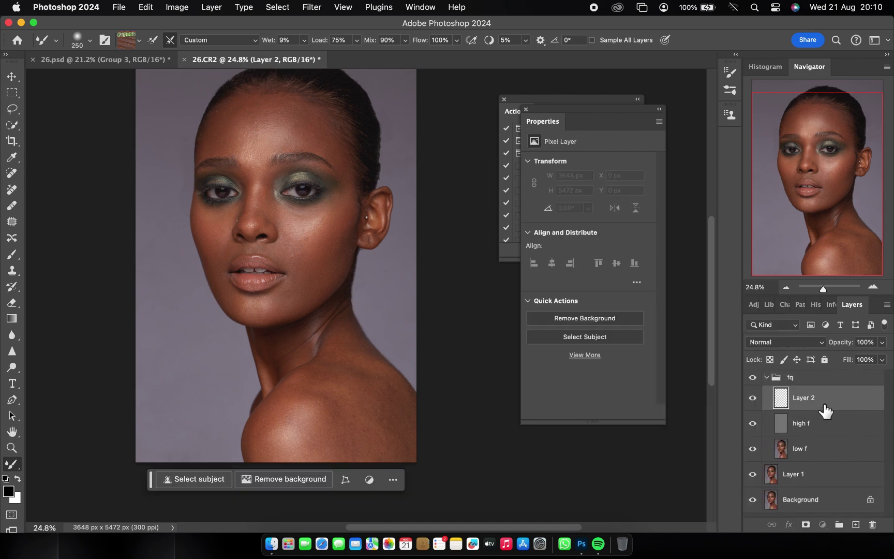
pyautogui.moveTo(822, 409); pyautogui.dragTo(819, 370)
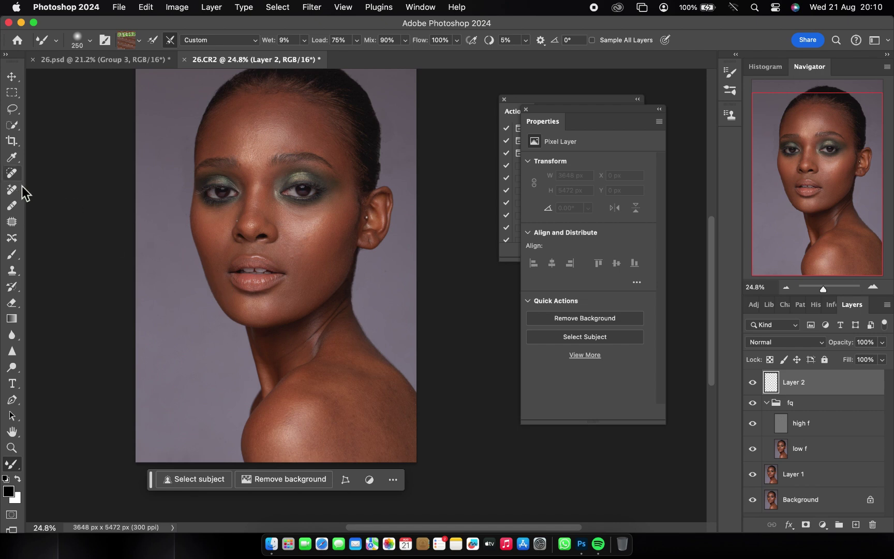
pyautogui.hotkey('shift', 'b')
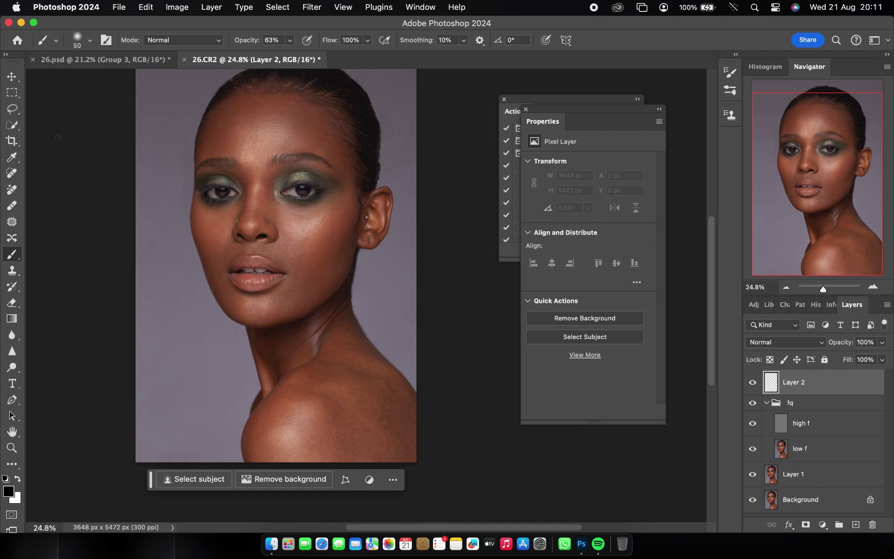
pyautogui.click(12, 109)
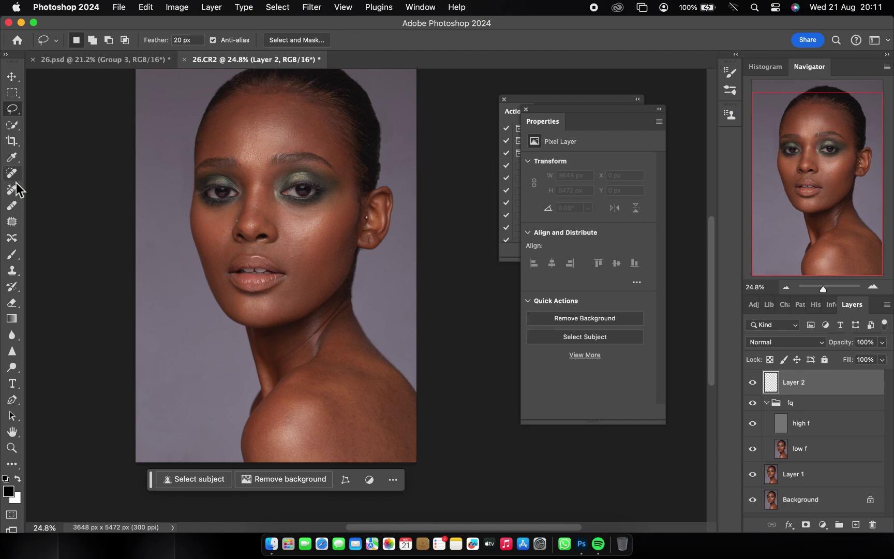
pyautogui.click(12, 254)
# Step: Mark the forehead highlight with a circle and draw arrows showing the blending directions in the centre and toward both temples
pyautogui.moveTo(263, 114)
pyautogui.mouseDown()
pyautogui.moveTo(239, 125)
pyautogui.moveTo(236, 142)
pyautogui.moveTo(260, 161)
pyautogui.moveTo(285, 150)
pyautogui.moveTo(285, 126)
pyautogui.moveTo(274, 116)
pyautogui.moveTo(263, 115)
pyautogui.moveTo(259, 146)
pyautogui.mouseUp()
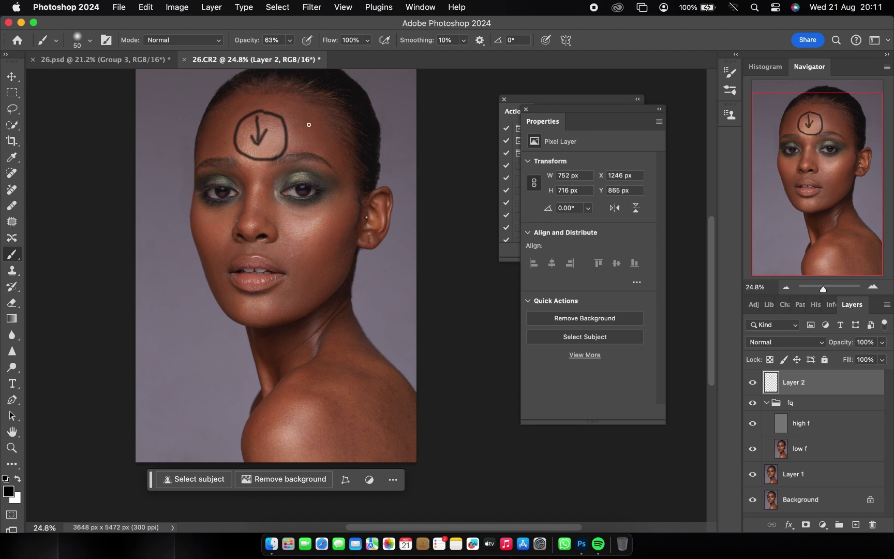
pyautogui.moveTo(298, 115); pyautogui.dragTo(326, 144)
pyautogui.moveTo(300, 135); pyautogui.dragTo(328, 146)
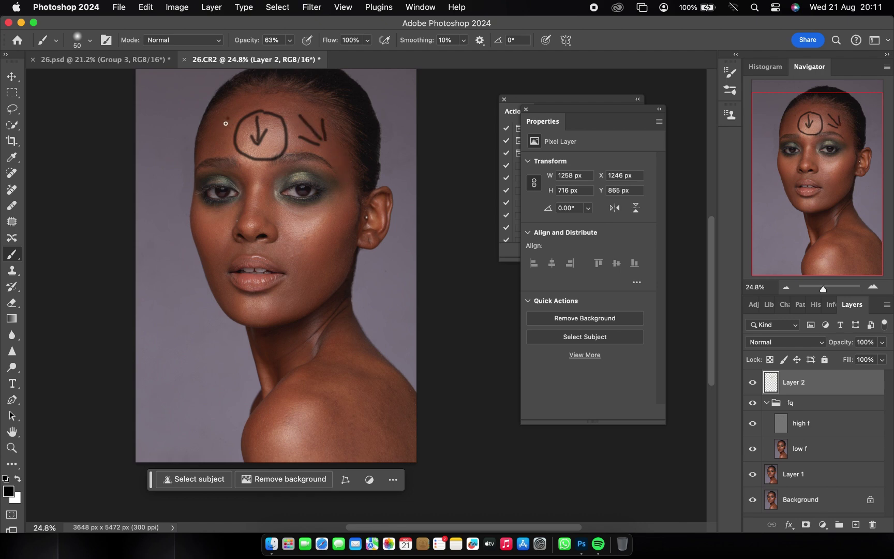
pyautogui.moveTo(226, 123)
pyautogui.mouseDown()
pyautogui.moveTo(199, 145)
pyautogui.moveTo(221, 138)
pyautogui.mouseUp()
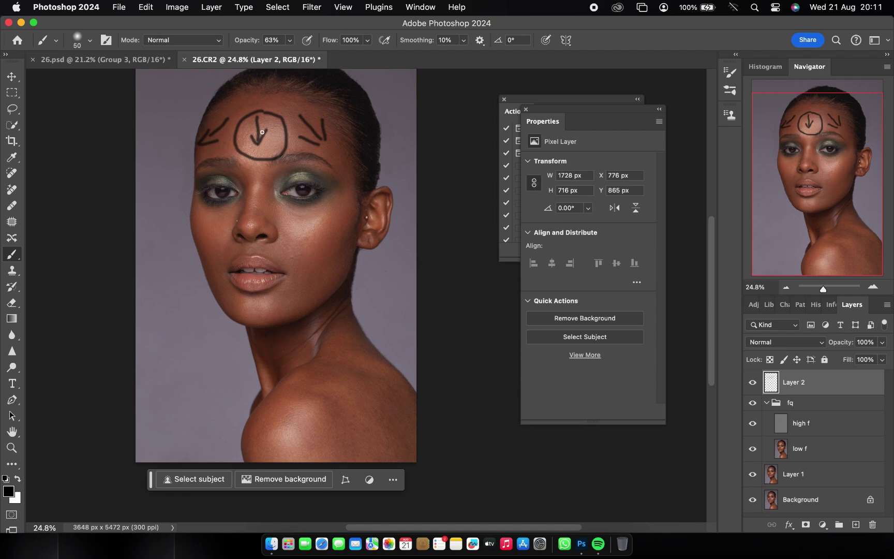
pyautogui.moveTo(260, 112); pyautogui.dragTo(264, 131)
# Step: Outline the highlight and shadow areas on both cheeks, and delete the markup layer
pyautogui.moveTo(341, 210)
pyautogui.mouseDown()
pyautogui.moveTo(303, 242)
pyautogui.moveTo(325, 236)
pyautogui.moveTo(316, 248)
pyautogui.moveTo(346, 223)
pyautogui.moveTo(338, 239)
pyautogui.moveTo(295, 223)
pyautogui.moveTo(287, 241)
pyautogui.moveTo(311, 248)
pyautogui.moveTo(339, 238)
pyautogui.moveTo(345, 198)
pyautogui.mouseUp()
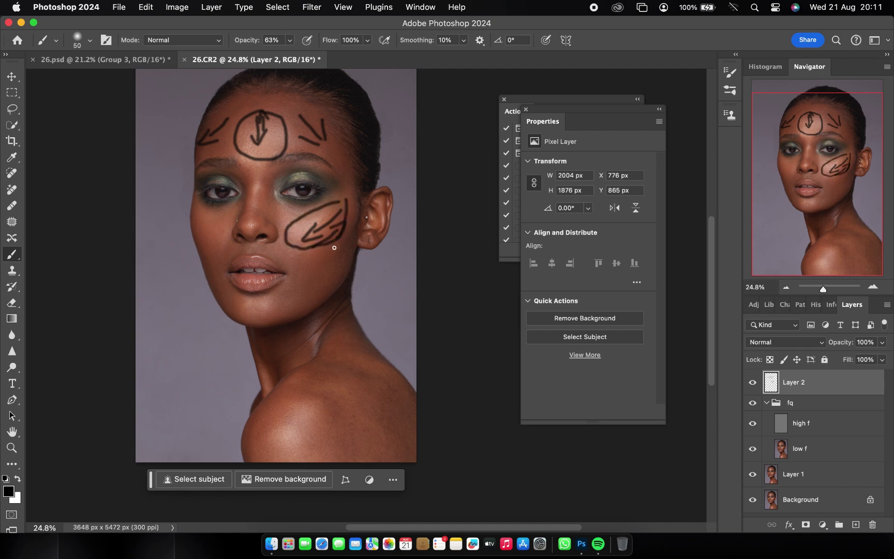
pyautogui.moveTo(334, 246)
pyautogui.mouseDown()
pyautogui.moveTo(299, 286)
pyautogui.moveTo(329, 286)
pyautogui.moveTo(339, 236)
pyautogui.mouseUp()
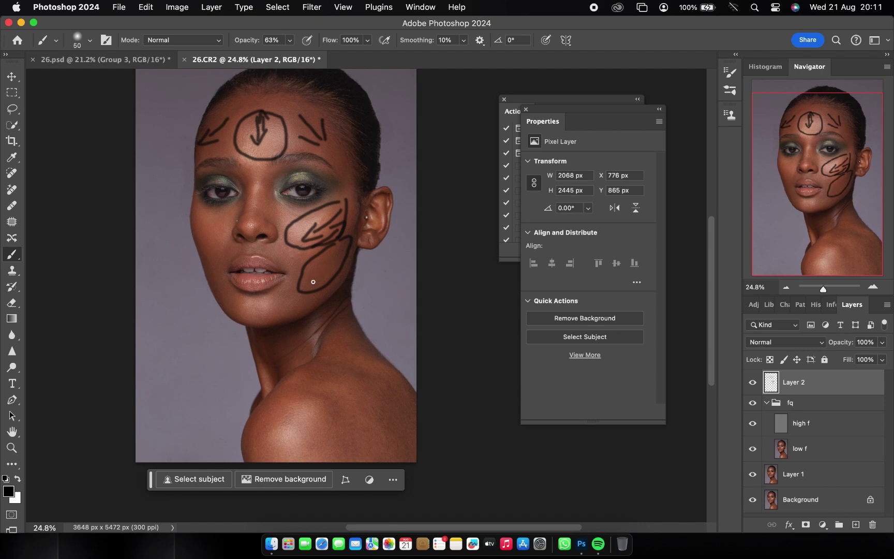
pyautogui.moveTo(197, 225)
pyautogui.mouseDown()
pyautogui.moveTo(219, 252)
pyautogui.moveTo(228, 233)
pyautogui.moveTo(214, 214)
pyautogui.mouseUp()
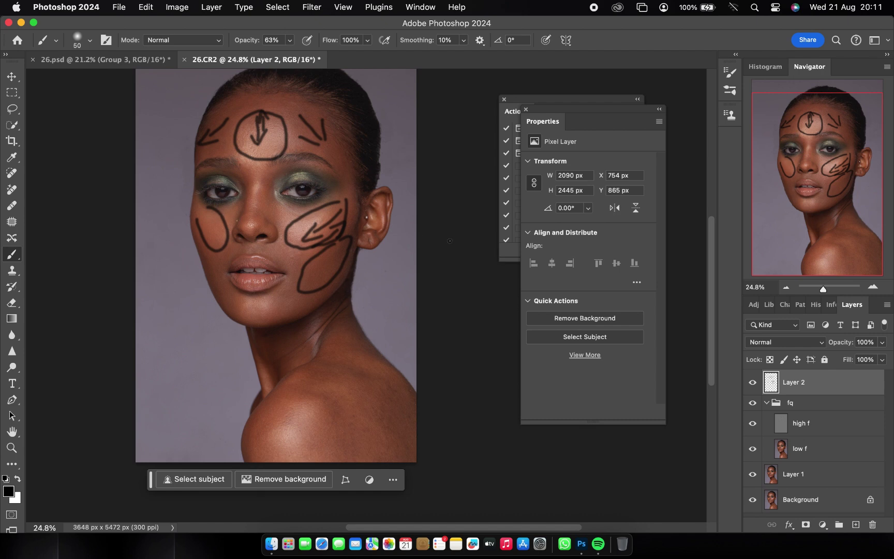
pyautogui.press('Delete')
# Step: Select the low f layer, hide the high f layer and switch to the Mixer Brush
pyautogui.click(809, 423)
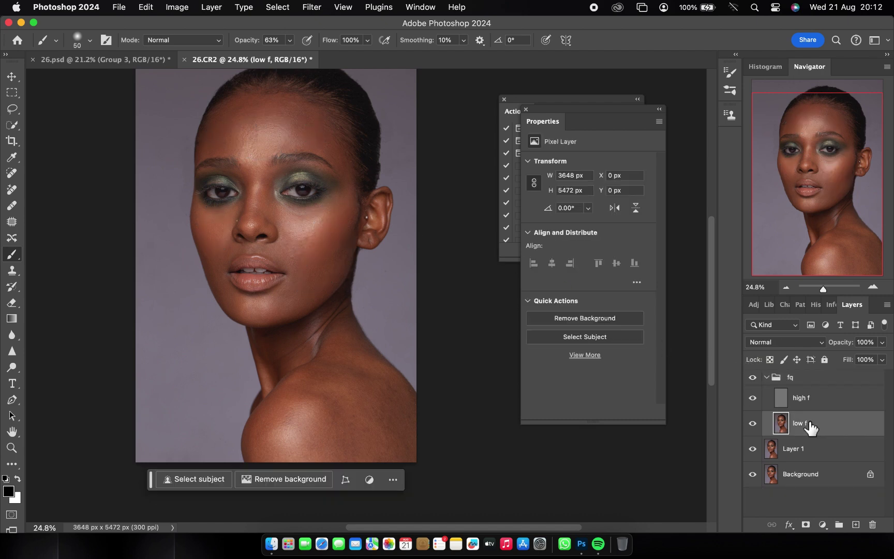
pyautogui.click(753, 397)
pyautogui.click(753, 398)
pyautogui.click(753, 398)
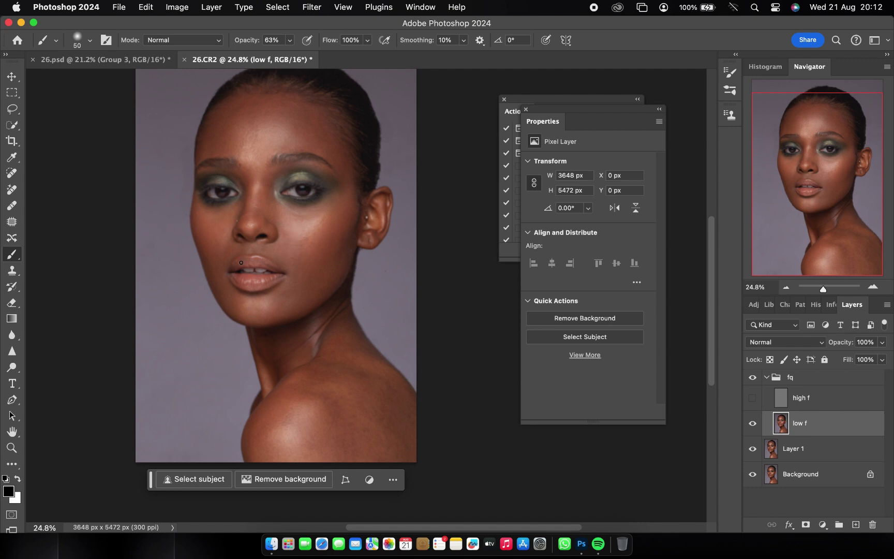
pyautogui.click(11, 464)
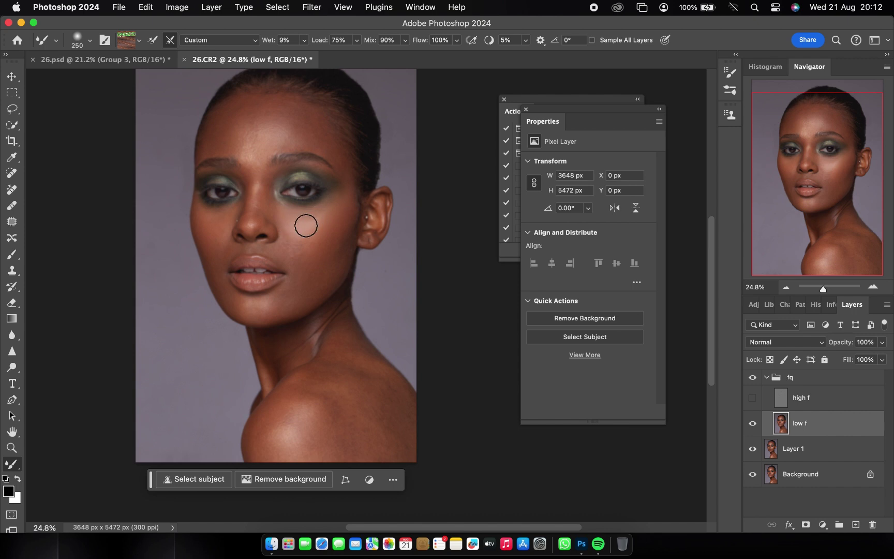
# Step: Blend the skin tones on the ear-side cheek with a 250 px Mixer Brush and check them with high f shown
pyautogui.moveTo(348, 212)
pyautogui.mouseDown()
pyautogui.moveTo(320, 236)
pyautogui.moveTo(308, 230)
pyautogui.moveTo(320, 220)
pyautogui.moveTo(305, 229)
pyautogui.moveTo(332, 213)
pyautogui.moveTo(302, 225)
pyautogui.moveTo(314, 228)
pyautogui.moveTo(300, 220)
pyautogui.moveTo(302, 259)
pyautogui.moveTo(310, 248)
pyautogui.moveTo(303, 258)
pyautogui.moveTo(305, 246)
pyautogui.moveTo(292, 243)
pyautogui.moveTo(299, 234)
pyautogui.moveTo(300, 250)
pyautogui.moveTo(307, 242)
pyautogui.moveTo(298, 248)
pyautogui.moveTo(306, 248)
pyautogui.moveTo(325, 220)
pyautogui.moveTo(312, 232)
pyautogui.moveTo(305, 226)
pyautogui.moveTo(333, 241)
pyautogui.moveTo(320, 225)
pyautogui.moveTo(333, 250)
pyautogui.moveTo(300, 275)
pyautogui.moveTo(313, 263)
pyautogui.moveTo(317, 294)
pyautogui.moveTo(307, 248)
pyautogui.moveTo(310, 256)
pyautogui.moveTo(358, 240)
pyautogui.moveTo(339, 259)
pyautogui.mouseUp()
pyautogui.press('[')
pyautogui.press('[')
pyautogui.press(']')
pyautogui.press(']')
pyautogui.press(']')
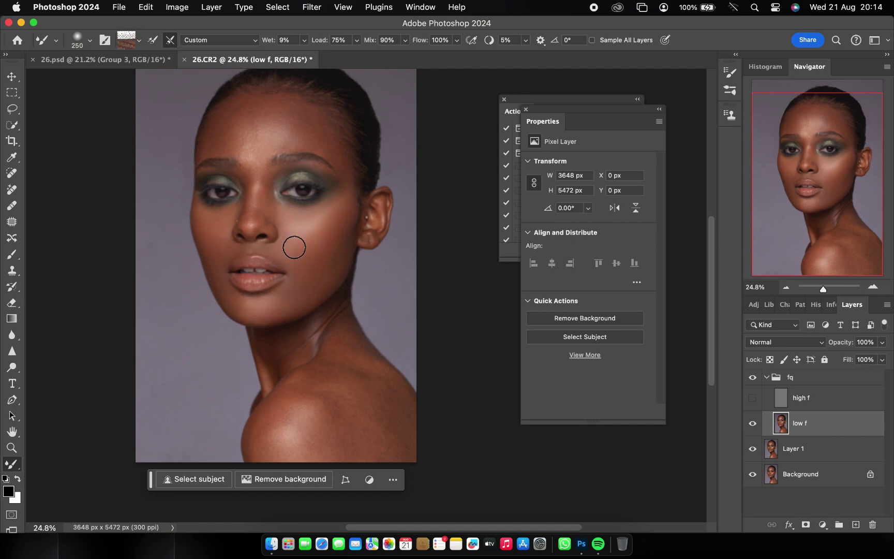
pyautogui.click(760, 386)
pyautogui.scroll(2, 357, 325)
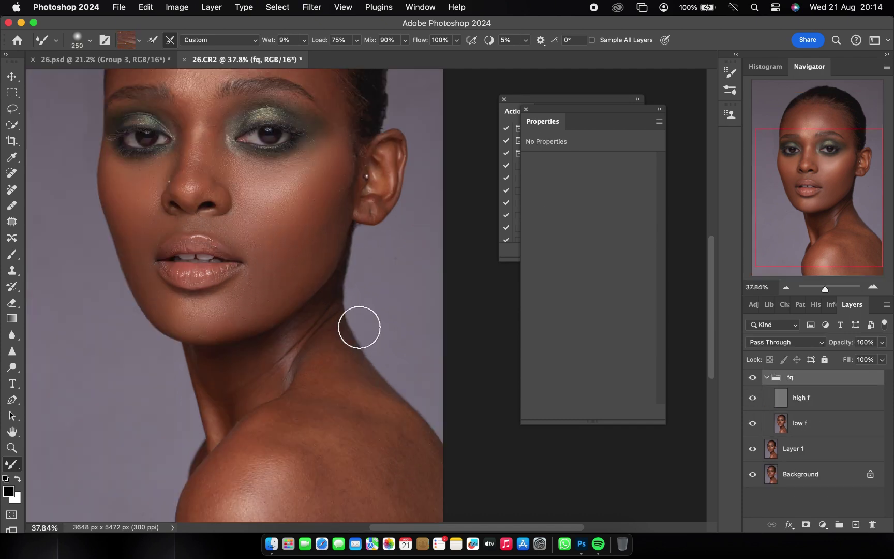
# Step: Return to the low f layer with high f hidden and continue smoothing the facial skin tones
pyautogui.scroll(-3, 310, 223)
pyautogui.hotkey('alt', '[')
pyautogui.hotkey('alt', '[')
pyautogui.scroll(5, 311, 225)
pyautogui.press(']')
pyautogui.press(']')
pyautogui.scroll(-6, 311, 229)
pyautogui.press('[')
pyautogui.press('[')
pyautogui.press('[')
pyautogui.press('[')
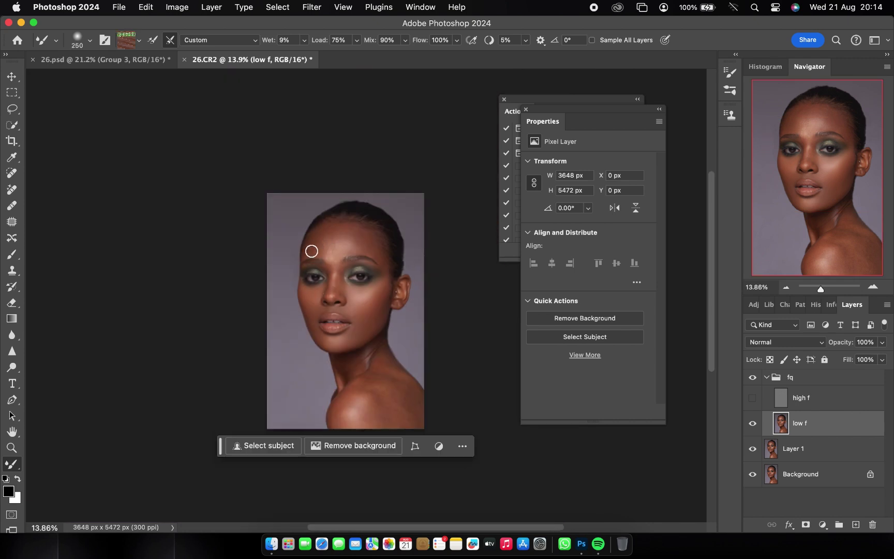
# Step: Blend the forehead tones on the low f layer with the Mixer Brush at 250 px
pyautogui.press(']')
pyautogui.press(']')
pyautogui.press(']')
pyautogui.press(']')
pyautogui.scroll(2, 343, 245)
pyautogui.press('[')
pyautogui.press('[')
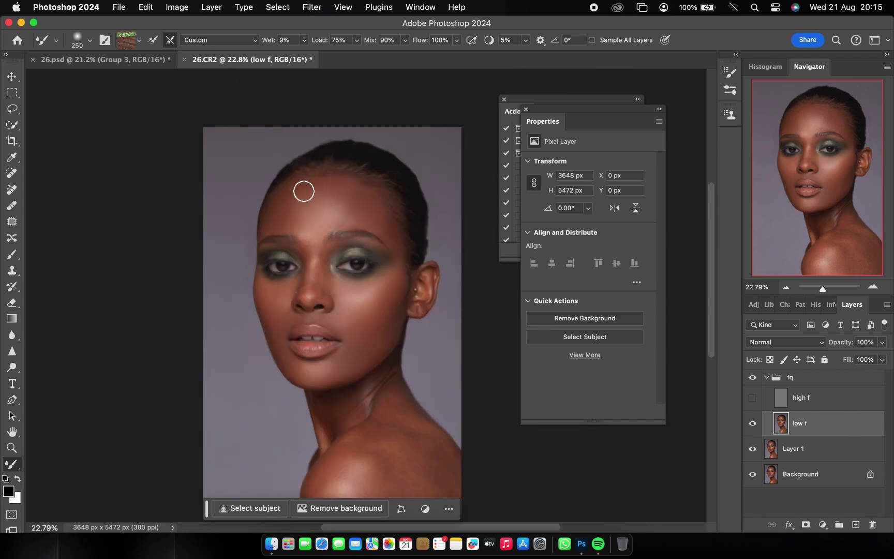
# Step: Even out the centre of the forehead with a 400 px Mixer Brush and compare with the fq group hidden
pyautogui.scroll(-2, 305, 212)
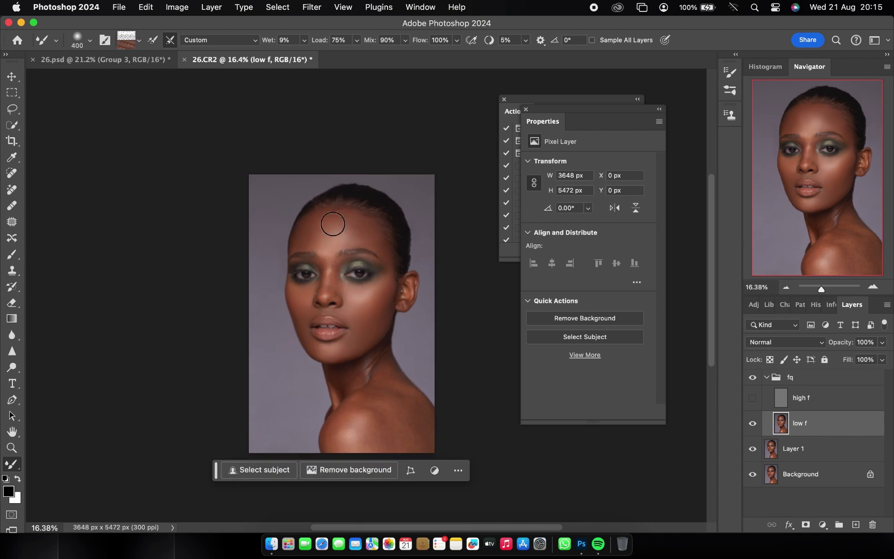
pyautogui.press(']')
pyautogui.press(']')
pyautogui.press(']')
pyautogui.press(']')
pyautogui.scroll(-1, 357, 240)
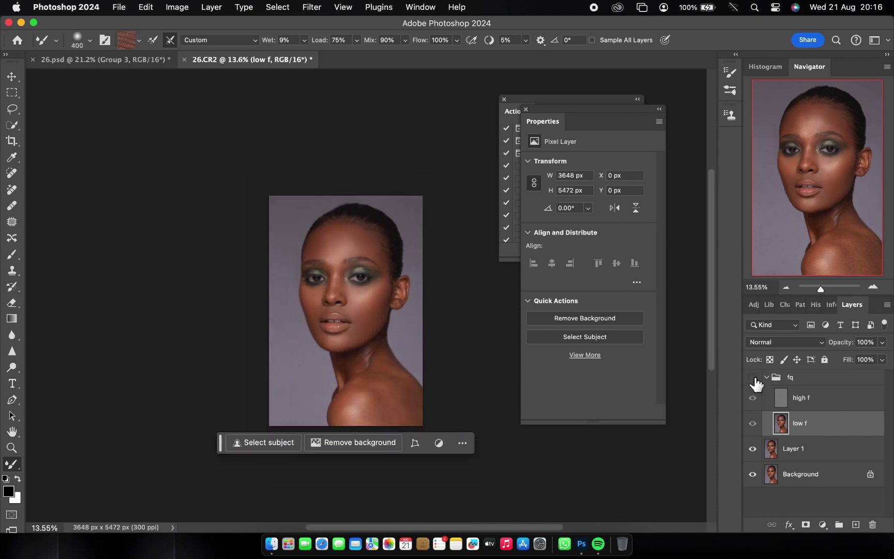
# Step: Refine the low f skin tones on the nose, forehead and shoulder with Mixer Brush sizes from 200 to 500 px
pyautogui.scroll(3, 367, 217)
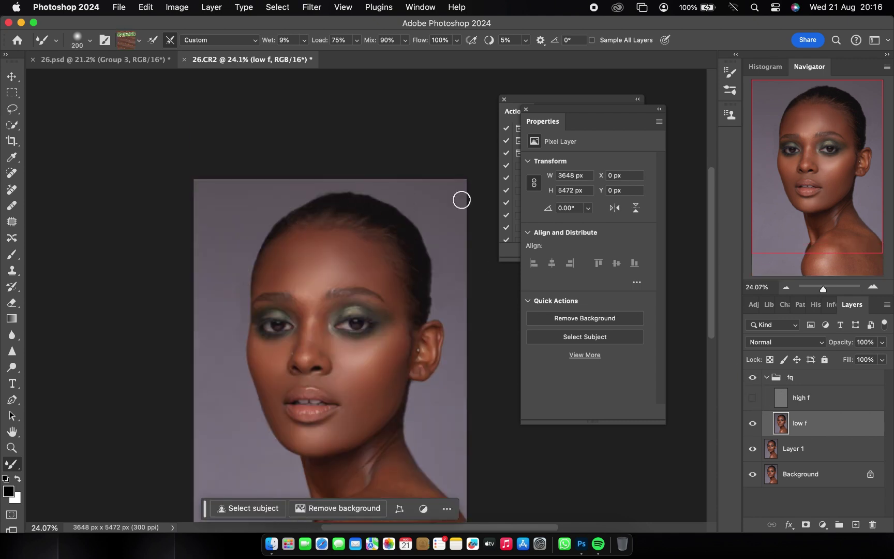
pyautogui.scroll(-3, 460, 197)
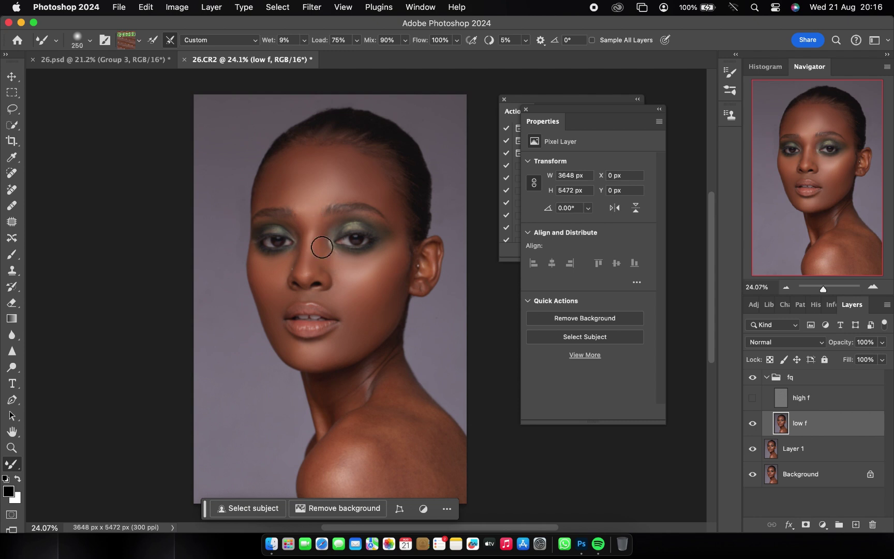
pyautogui.scroll(-2, 312, 255)
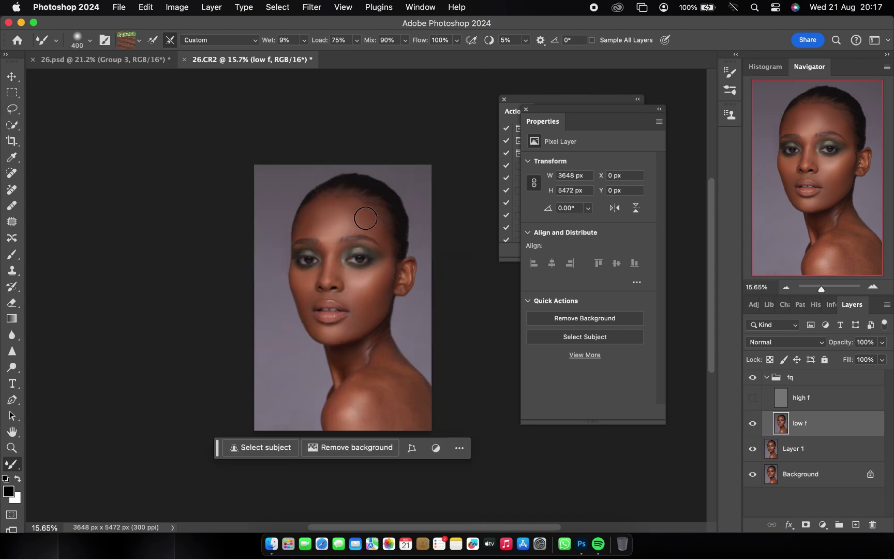
pyautogui.scroll(-2, 379, 405)
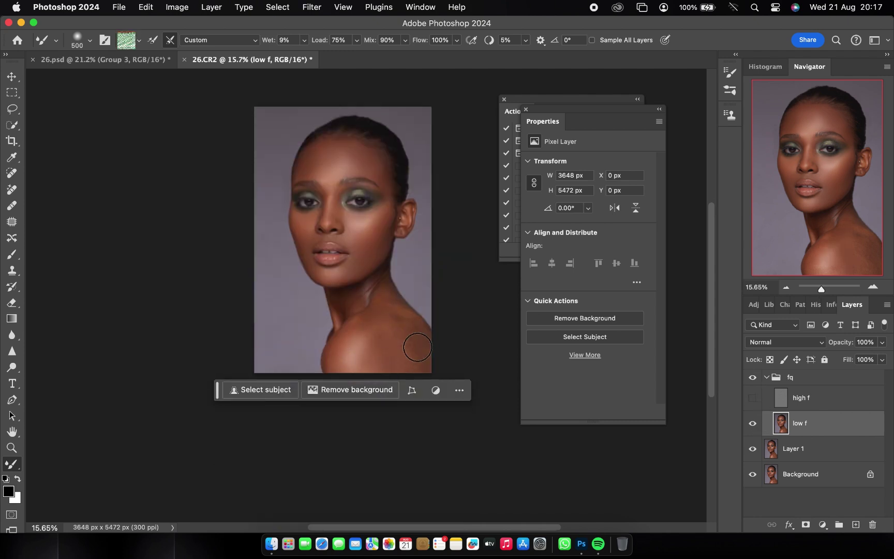
# Step: Show the high f layer, compare the retouch by toggling the fq group's visibility, and collapse the group
pyautogui.click(753, 397)
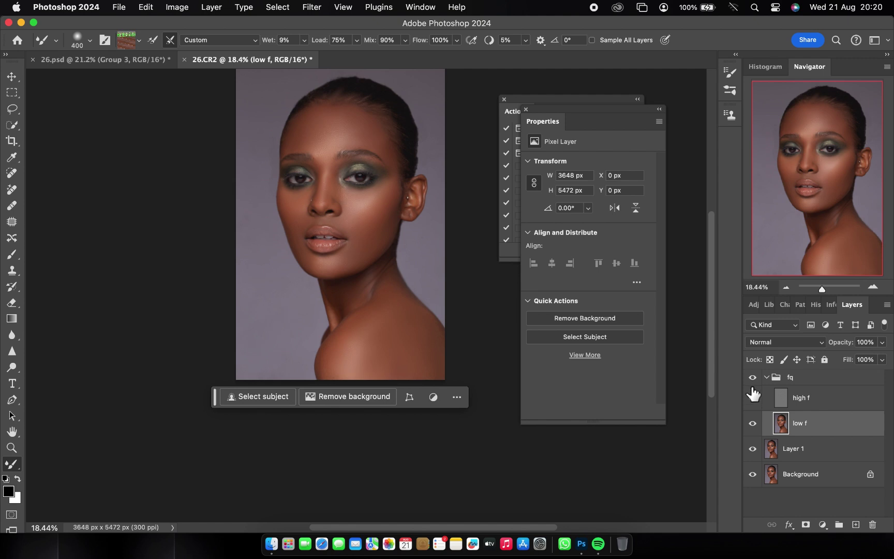
pyautogui.click(753, 378)
pyautogui.click(752, 379)
pyautogui.click(766, 377)
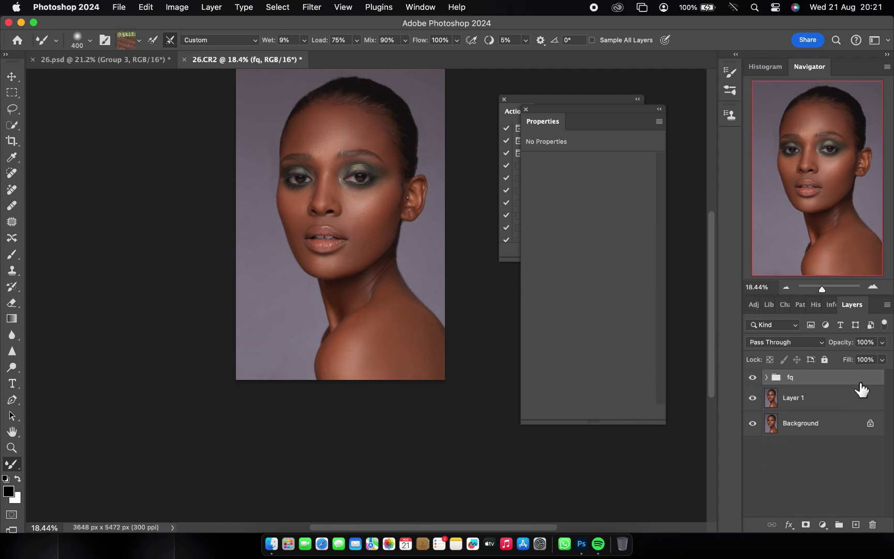
# Step: Add a Curves adjustment layer above the fq group and duplicate it
pyautogui.click(822, 524)
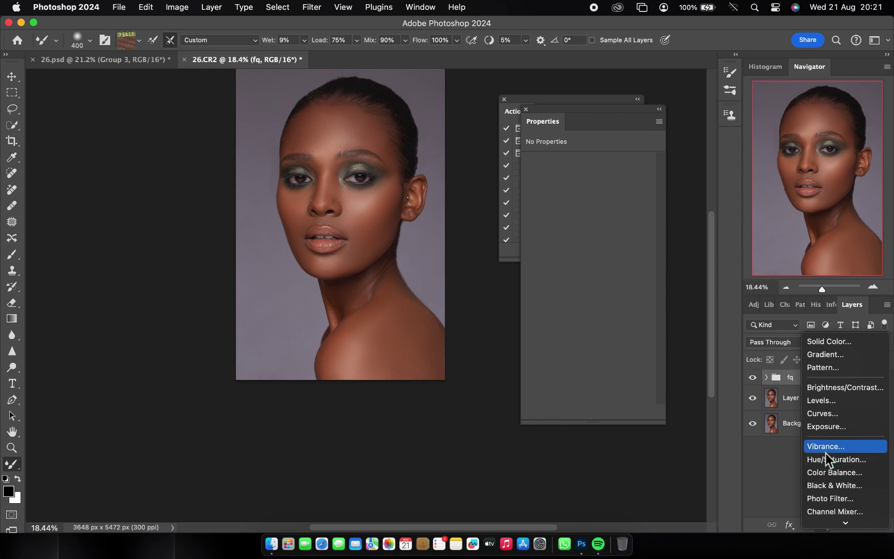
pyautogui.click(826, 416)
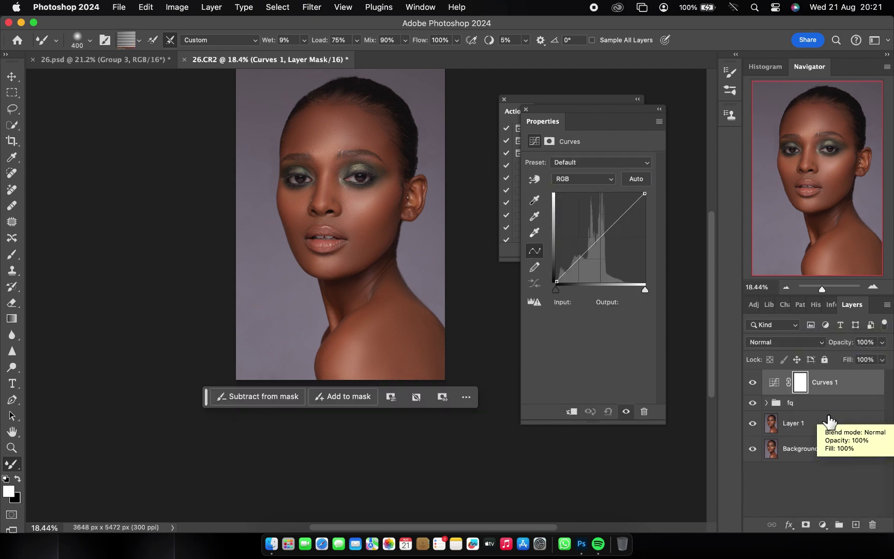
pyautogui.press('super+j')
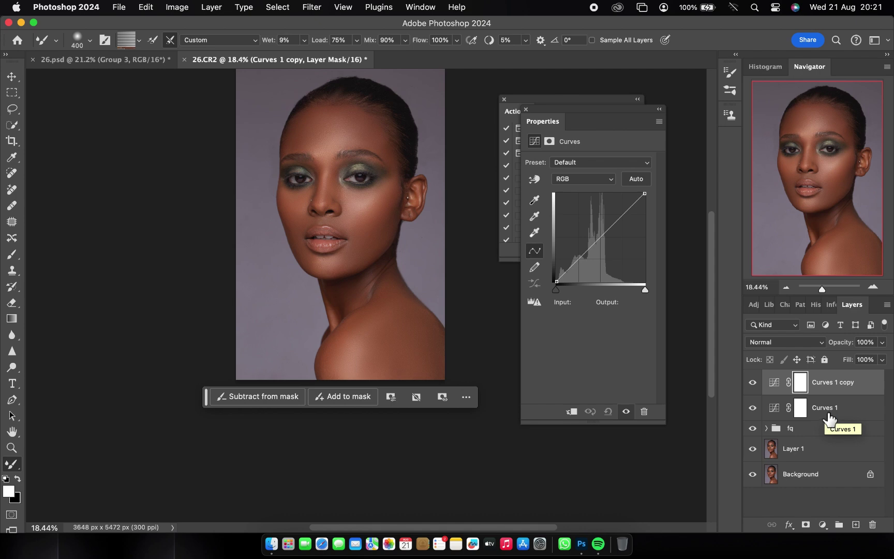
# Step: Rename the lower Curves layer "doge" and the upper copy "burn"
pyautogui.doubleClick(828, 415)
pyautogui.write('doge')
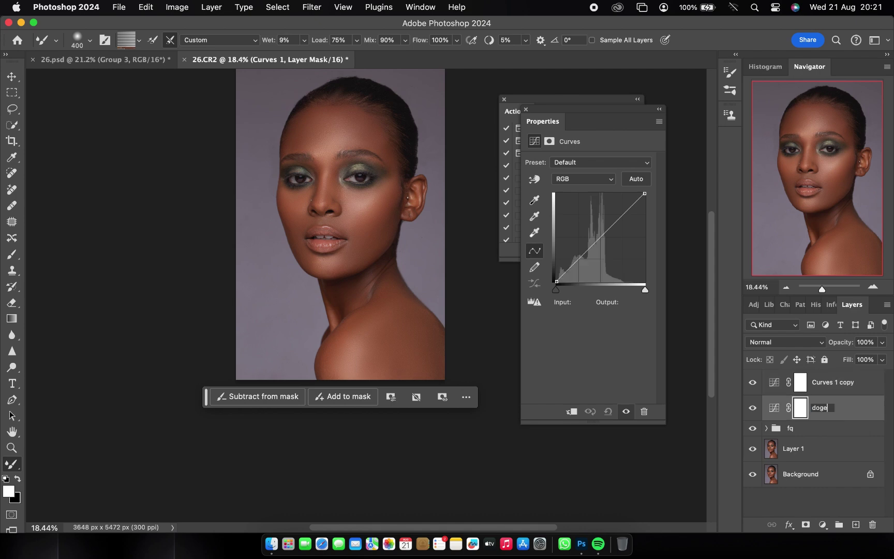
pyautogui.doubleClick(834, 383)
pyautogui.write('burn')
pyautogui.press('Return')
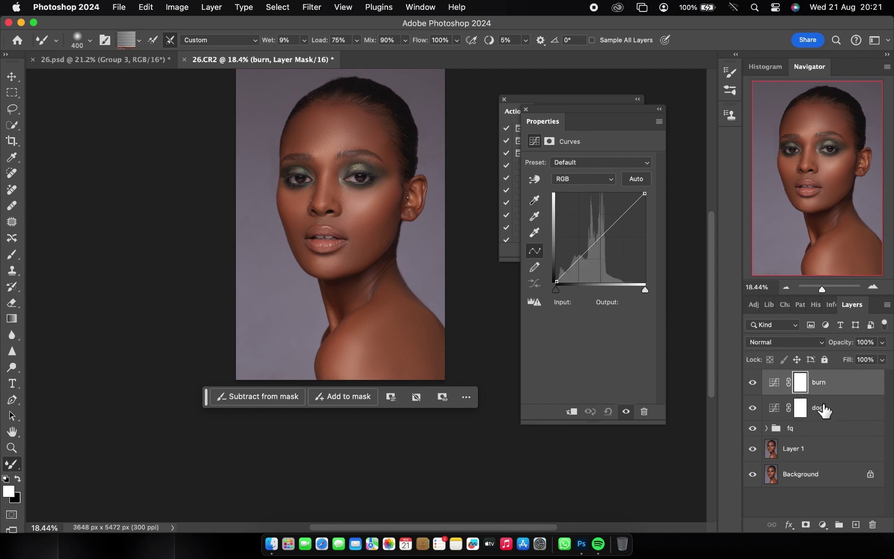
# Step: Brighten the doge curve to input 99, output 157, and split its Blend If underlying-layer shadow slider to 97 / 176
pyautogui.click(866, 409)
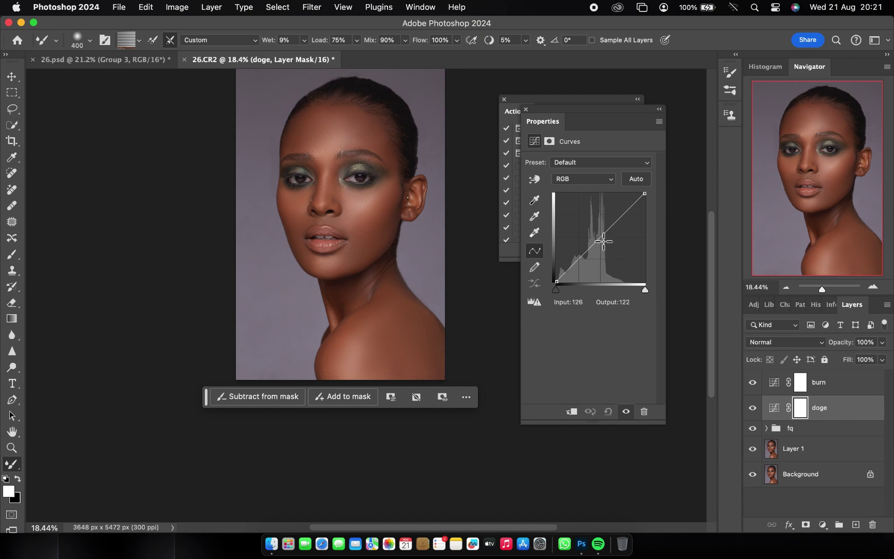
pyautogui.moveTo(603, 241); pyautogui.dragTo(595, 230)
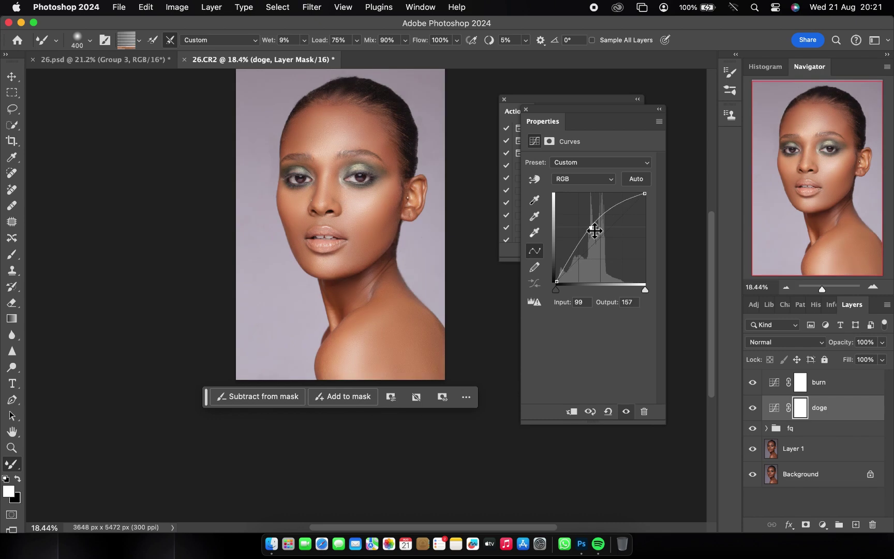
pyautogui.doubleClick(866, 412)
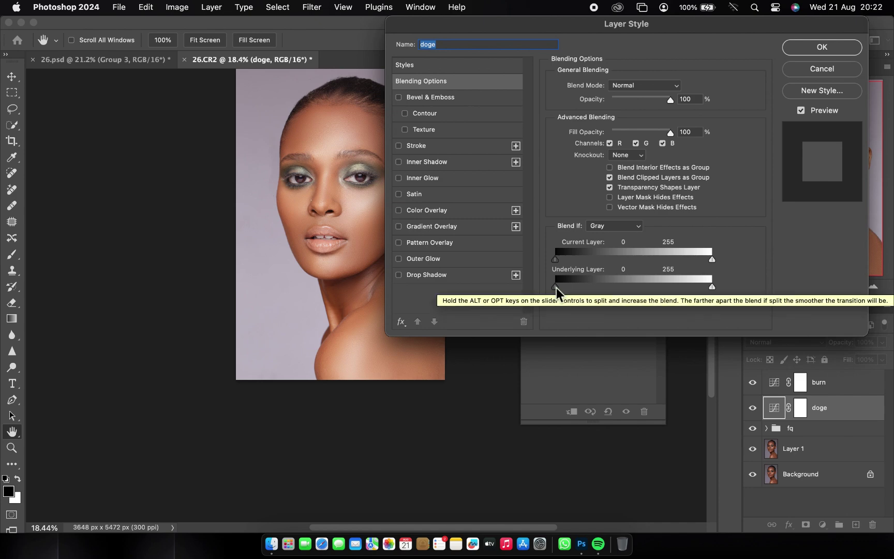
pyautogui.moveTo(557, 288); pyautogui.dragTo(627, 287)
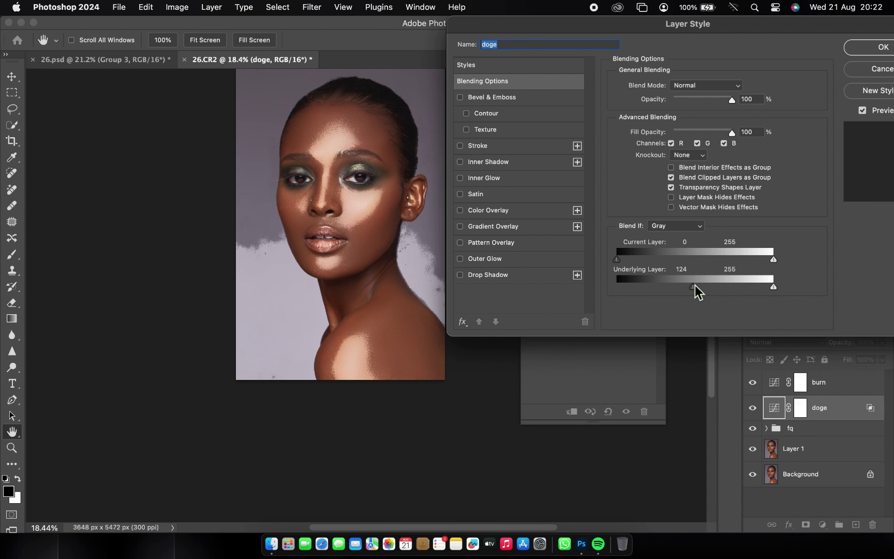
pyautogui.moveTo(694, 284); pyautogui.dragTo(691, 284)
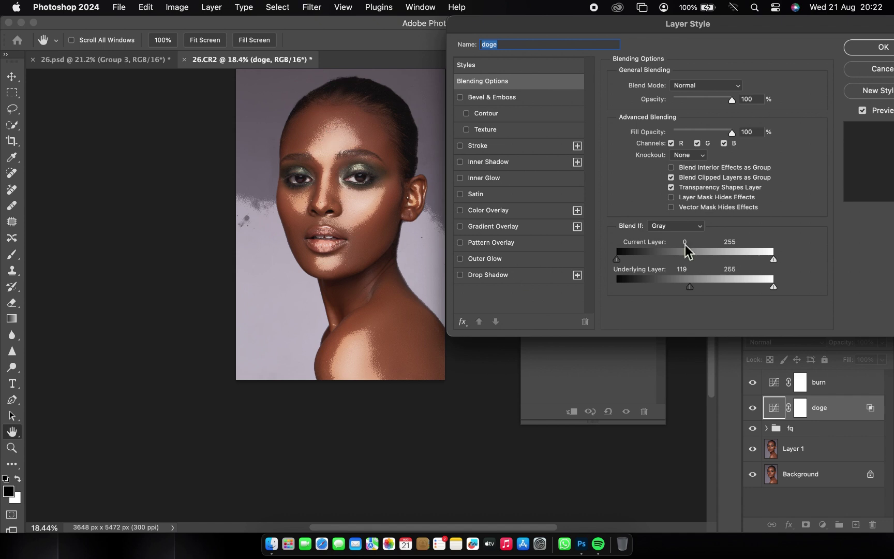
pyautogui.press('alt')
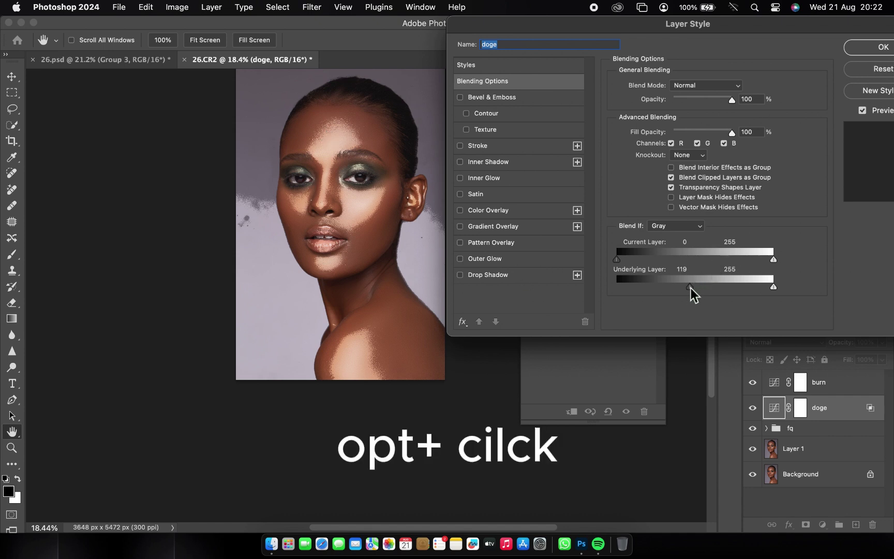
pyautogui.moveTo(690, 287); pyautogui.dragTo(725, 287)
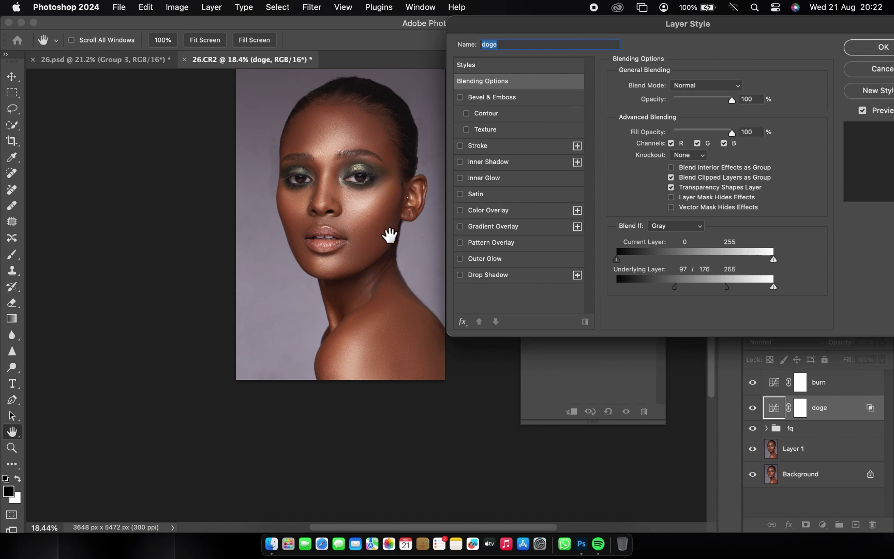
pyautogui.click(874, 47)
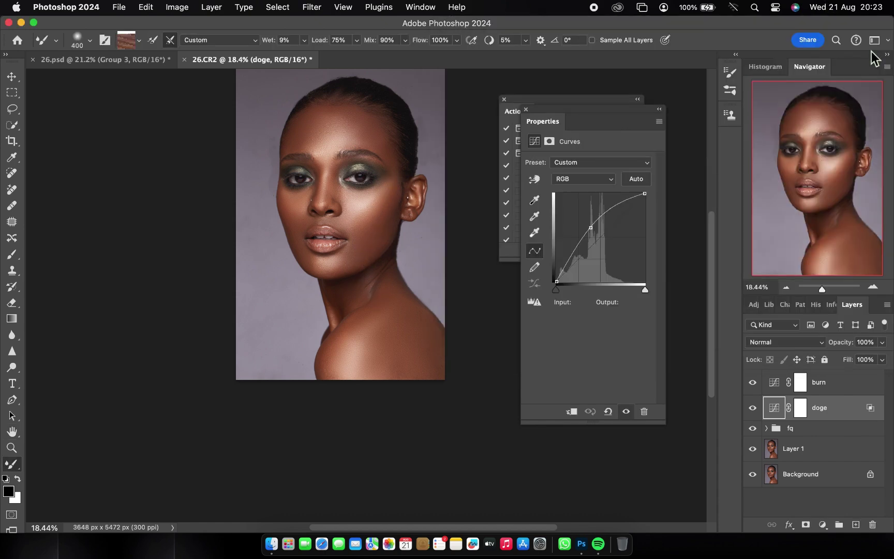
# Step: Darken the burn curve to input 160, output 86, and split its Blend If underlying-layer highlight slider to about 60 / 159
pyautogui.click(828, 382)
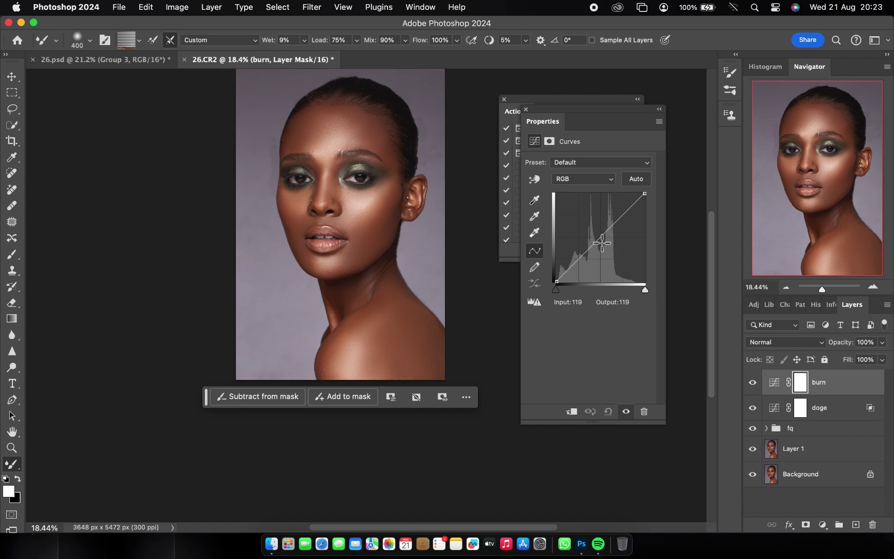
pyautogui.moveTo(602, 243); pyautogui.dragTo(617, 254)
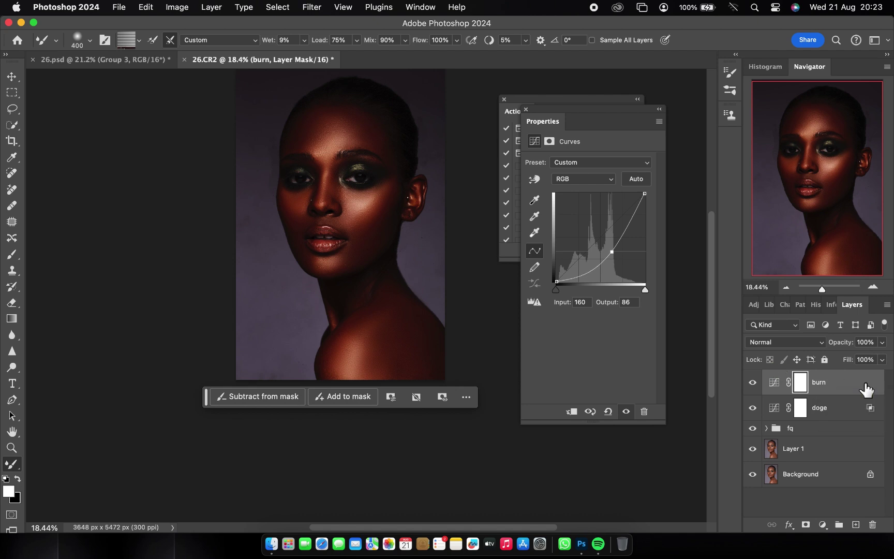
pyautogui.doubleClick(867, 389)
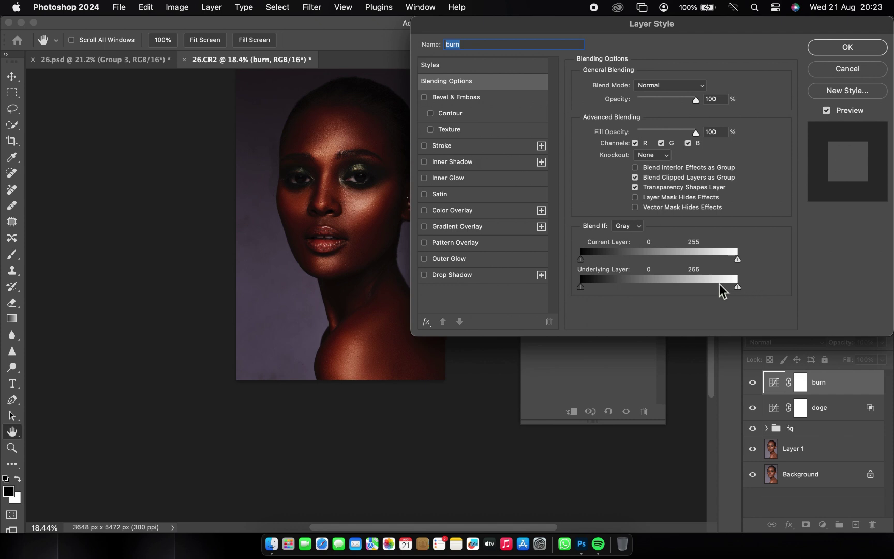
pyautogui.moveTo(675, 285); pyautogui.dragTo(645, 285)
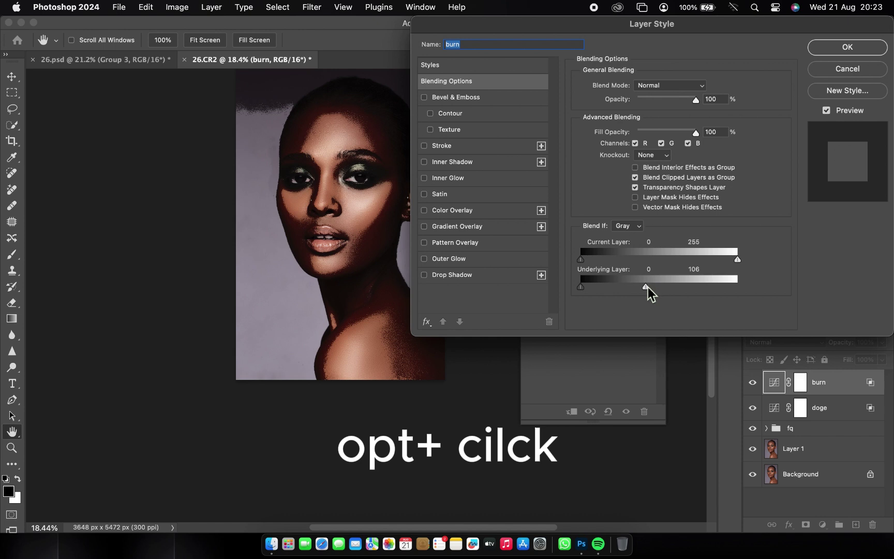
pyautogui.moveTo(644, 286); pyautogui.dragTo(681, 287)
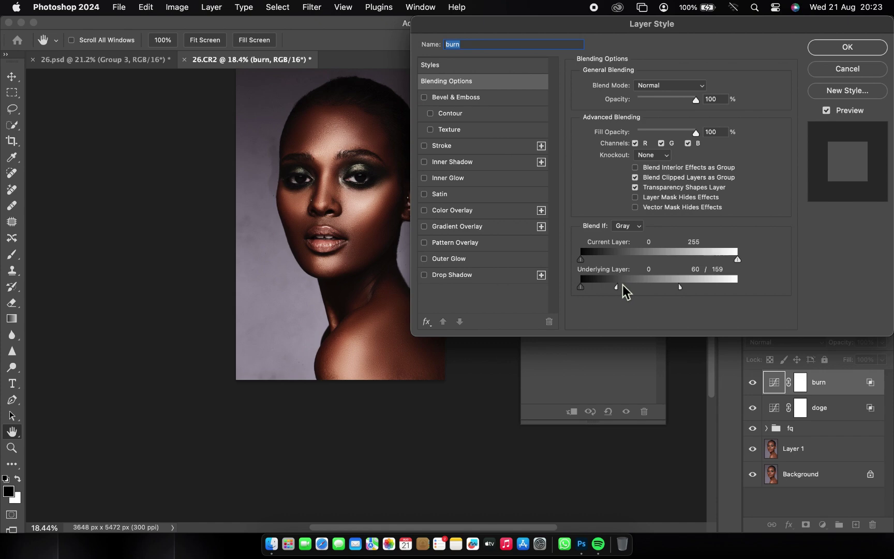
pyautogui.moveTo(616, 287); pyautogui.dragTo(620, 286)
pyautogui.moveTo(680, 287); pyautogui.dragTo(684, 287)
pyautogui.click(824, 49)
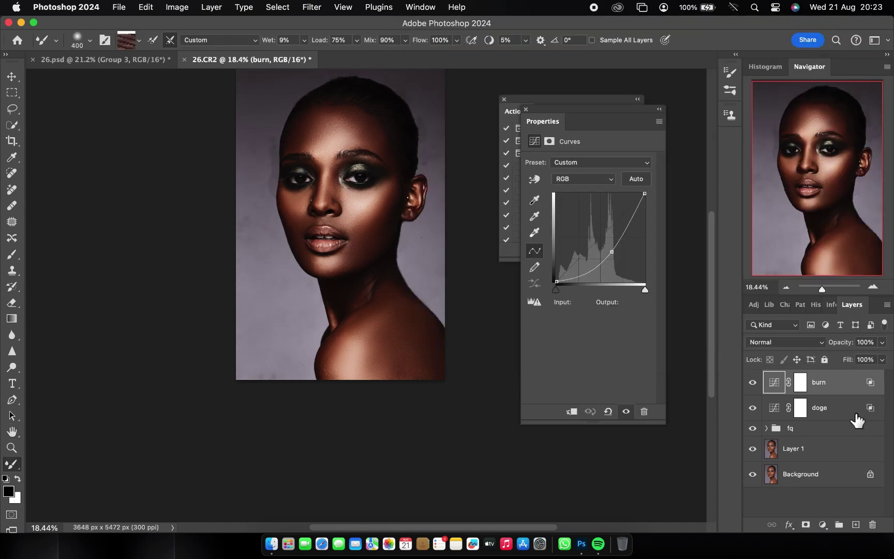
# Step: Lower the opacity of the burn and doge layers together to 23% and group them as "doge and burn"
pyautogui.keyDown('super'); pyautogui.click(875, 401); pyautogui.keyUp('super')
pyautogui.click(882, 342)
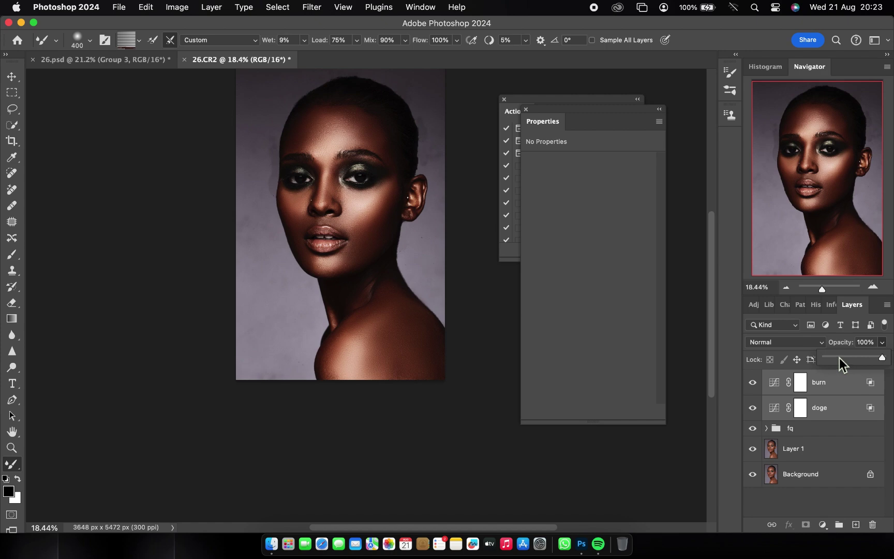
pyautogui.click(838, 357)
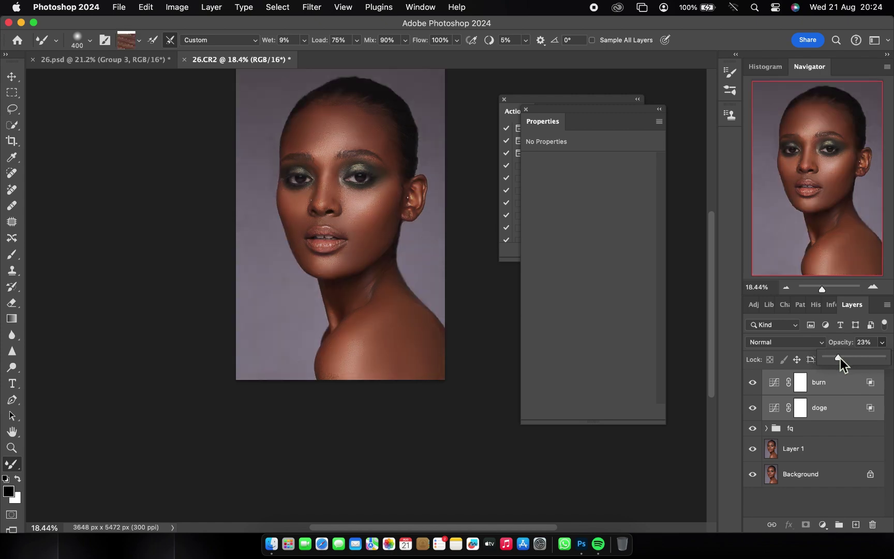
pyautogui.click(839, 524)
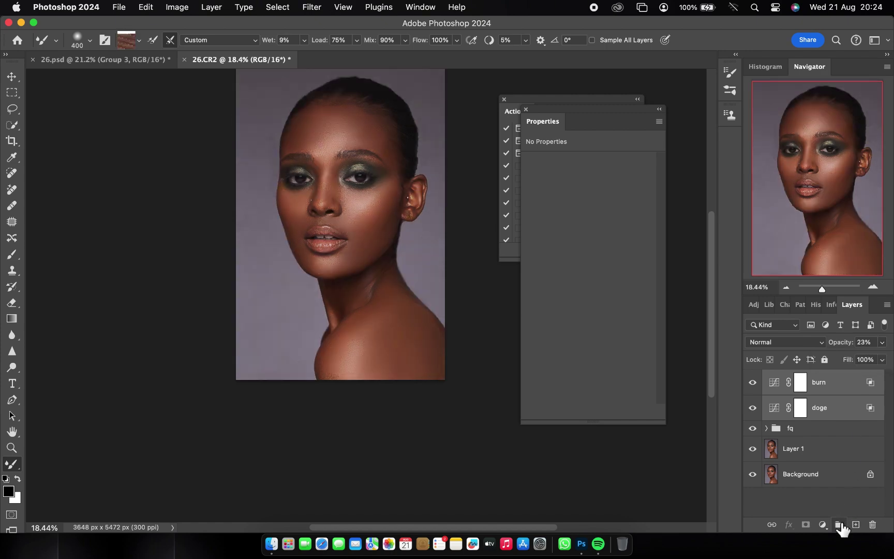
pyautogui.click(839, 524)
# Step: Compare the portrait with and without the doge and burn group, and set the group's opacity to 66%
pyautogui.click(752, 377)
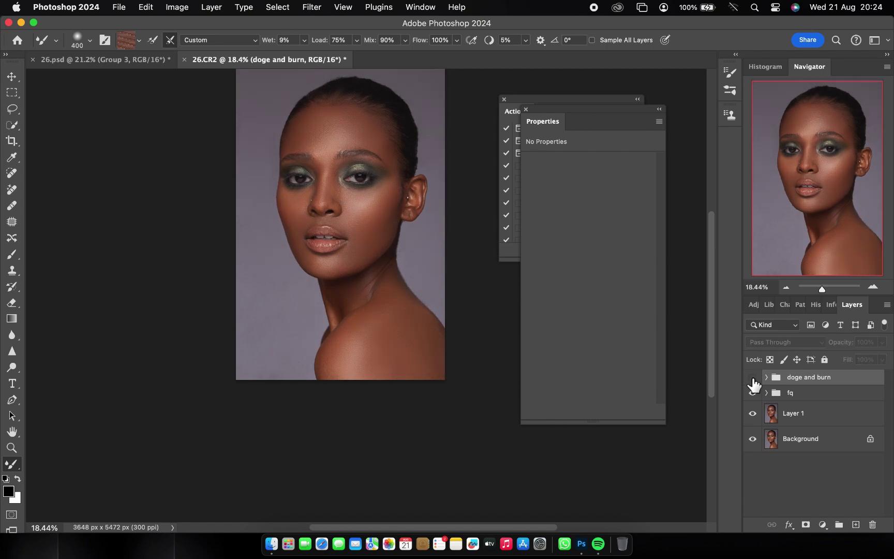
pyautogui.click(753, 379)
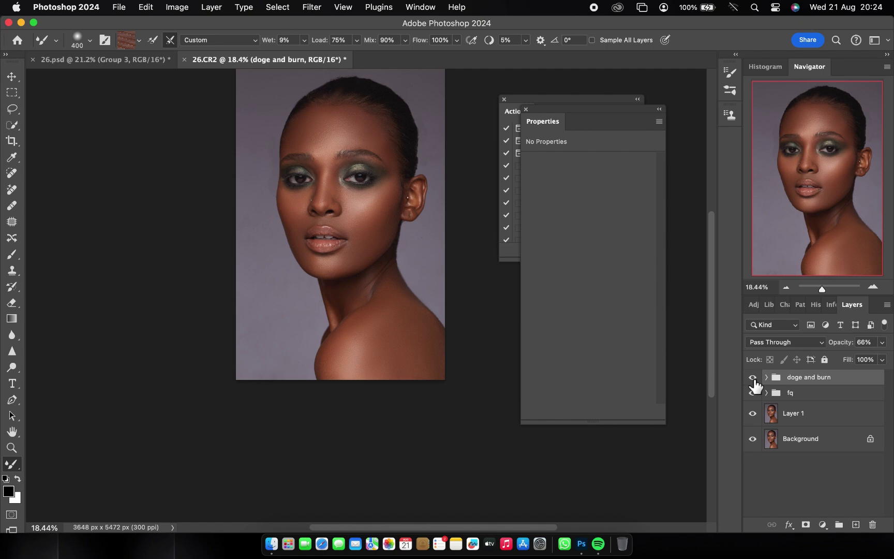
pyautogui.scroll(5, 293, 172)
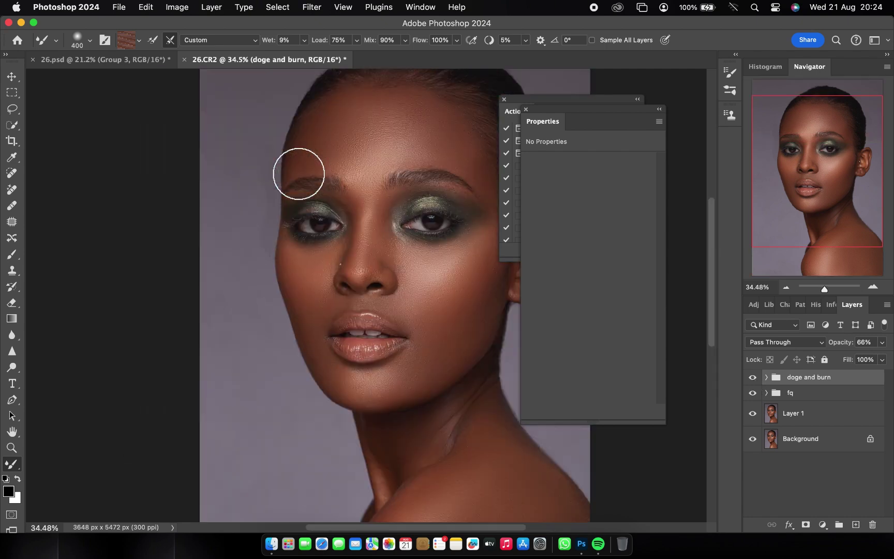
pyautogui.scroll(-3, 265, 228)
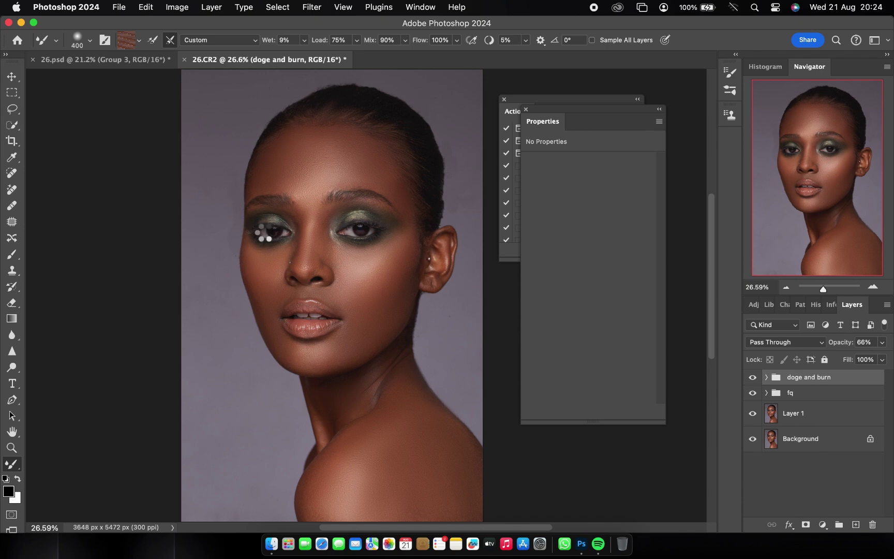
# Step: Stamp all visible layers into a new layer on top and duplicate that layer twice
pyautogui.press('super+alt+shift+e')
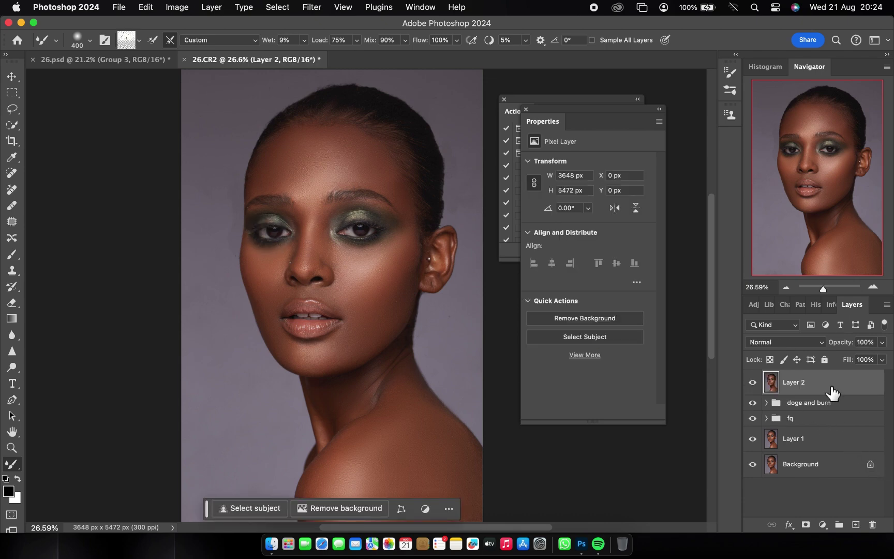
pyautogui.press('super+j')
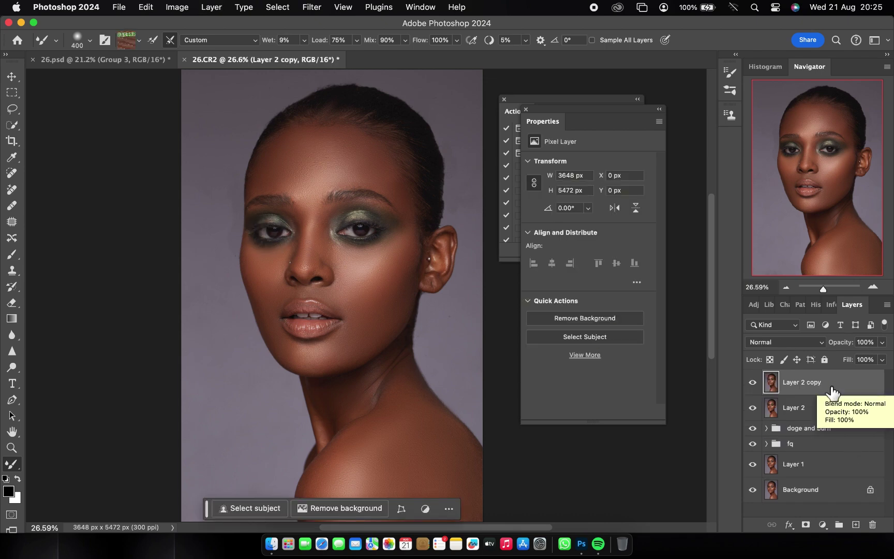
pyautogui.press('super+j')
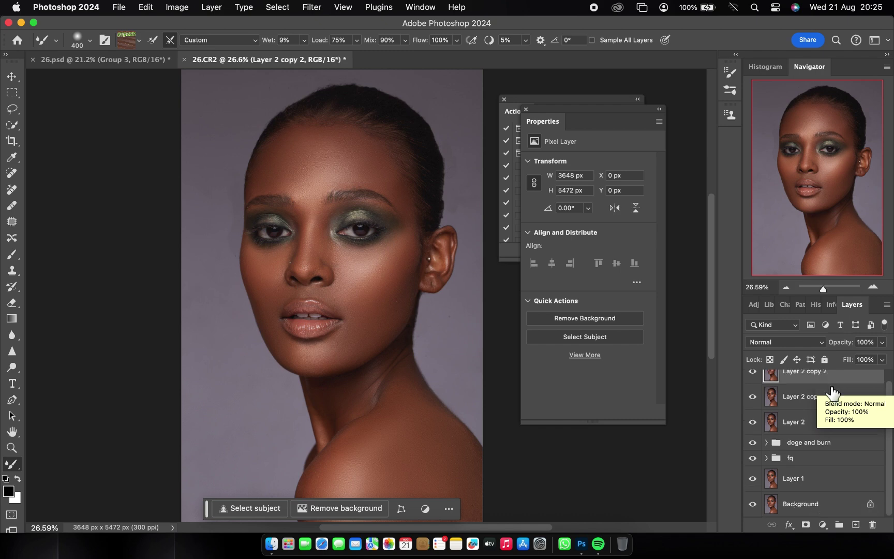
# Step: Select the subject automatically on the topmost copy and add a layer mask from the selection
pyautogui.scroll(-2, 362, 320)
pyautogui.press('w')
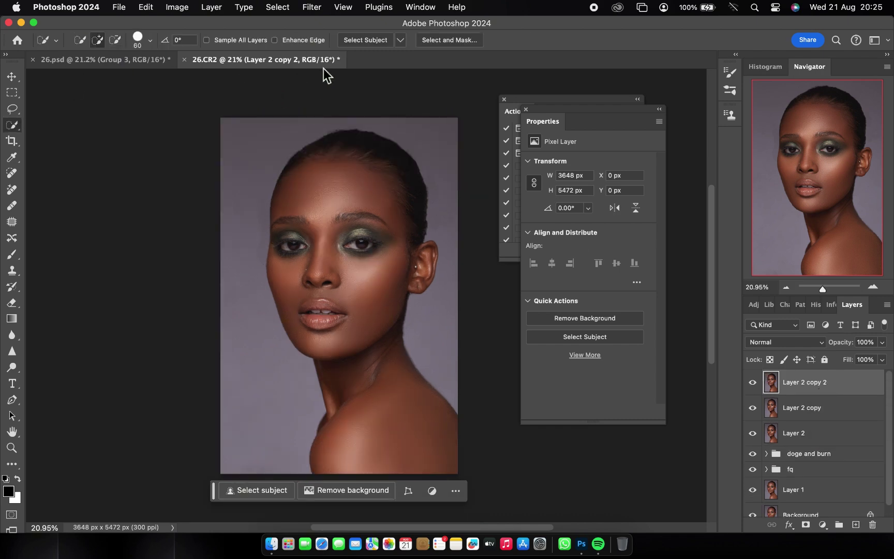
pyautogui.click(361, 40)
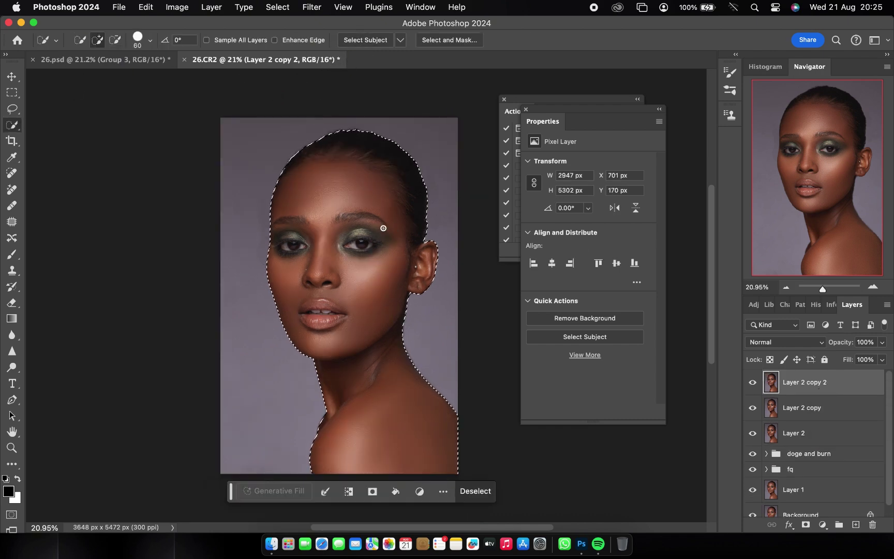
pyautogui.click(806, 524)
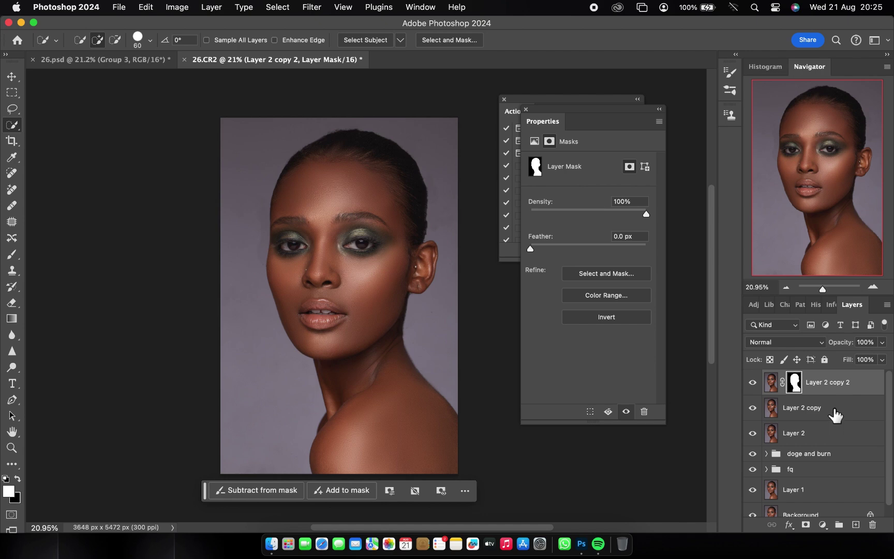
# Step: Select the subject on Layer 2 copy, invert the selection, and copy the background to a new layer
pyautogui.click(835, 414)
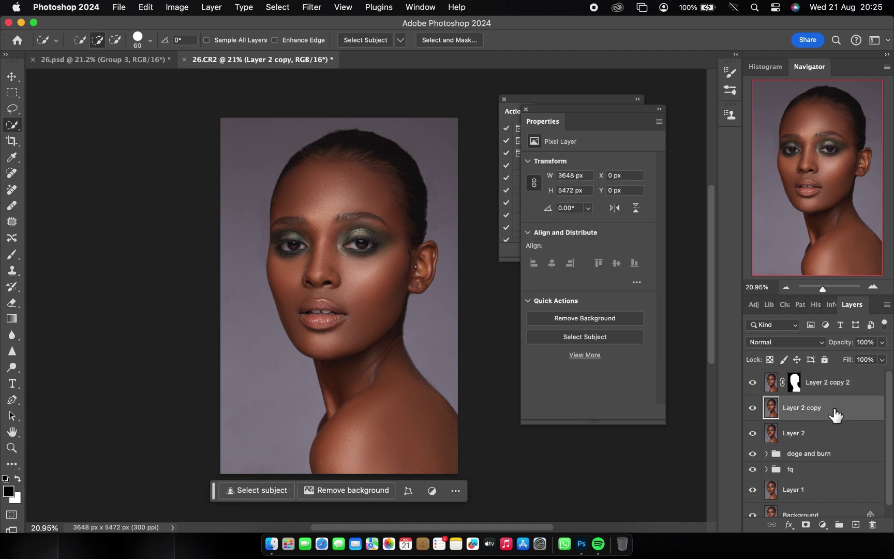
pyautogui.click(371, 39)
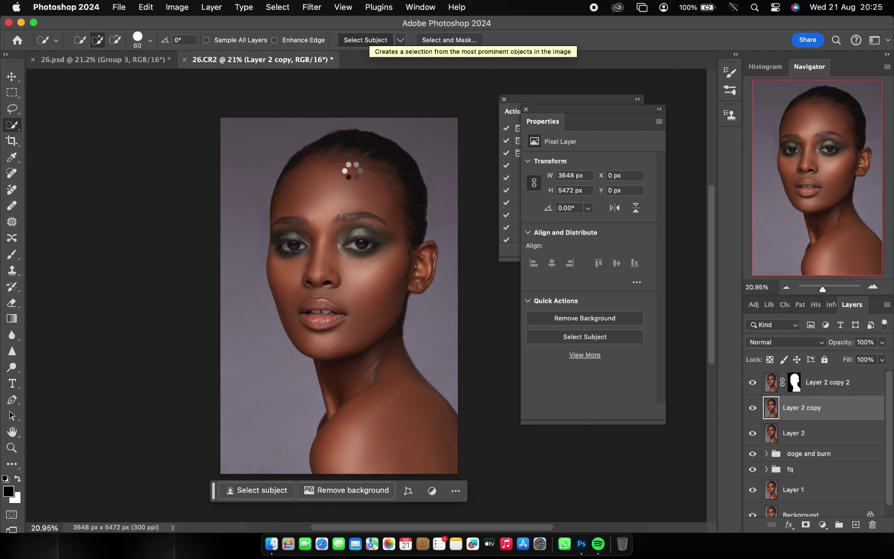
pyautogui.rightClick(354, 184)
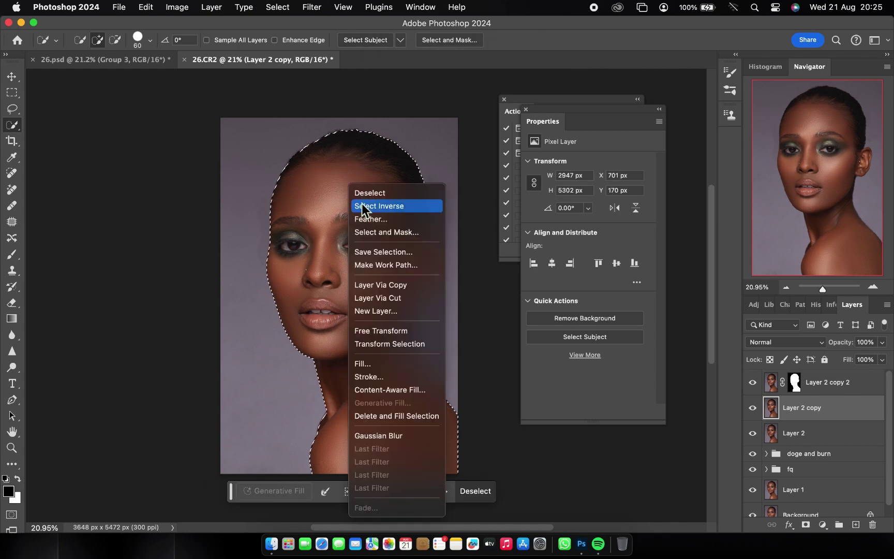
pyautogui.click(362, 205)
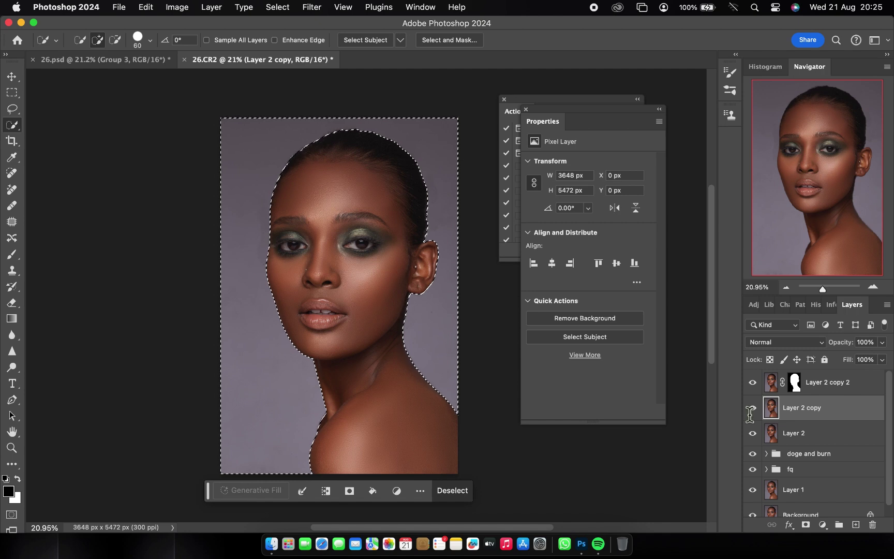
pyautogui.press('super+j')
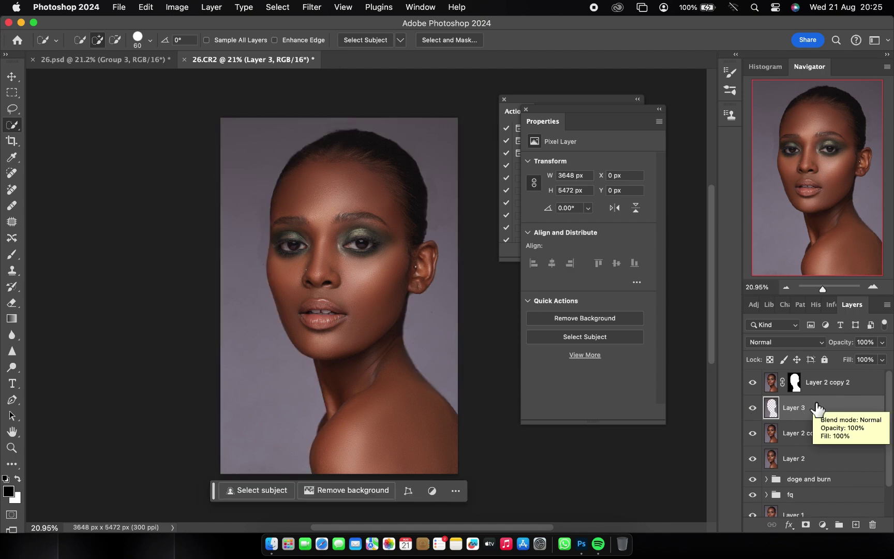
# Step: Apply a Gaussian Blur to the copied background layer
pyautogui.click(311, 8)
pyautogui.moveTo(335, 154)
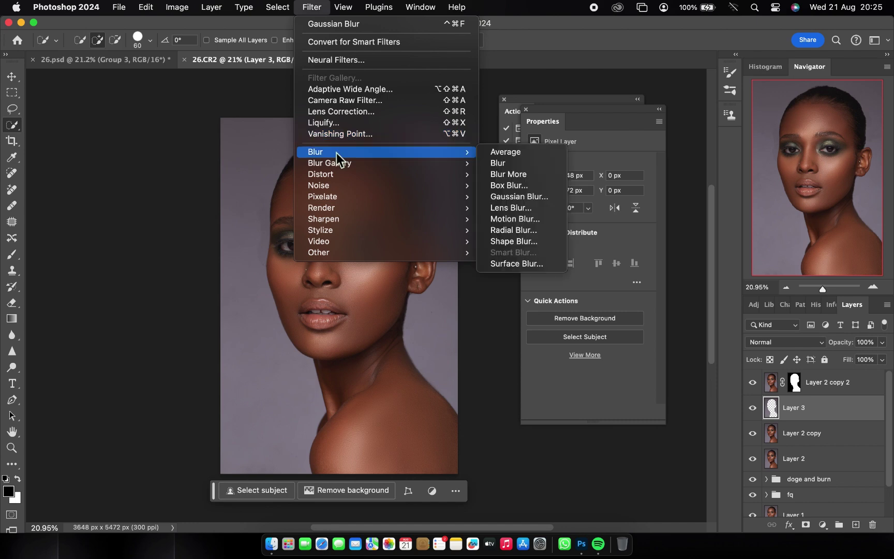
pyautogui.click(514, 196)
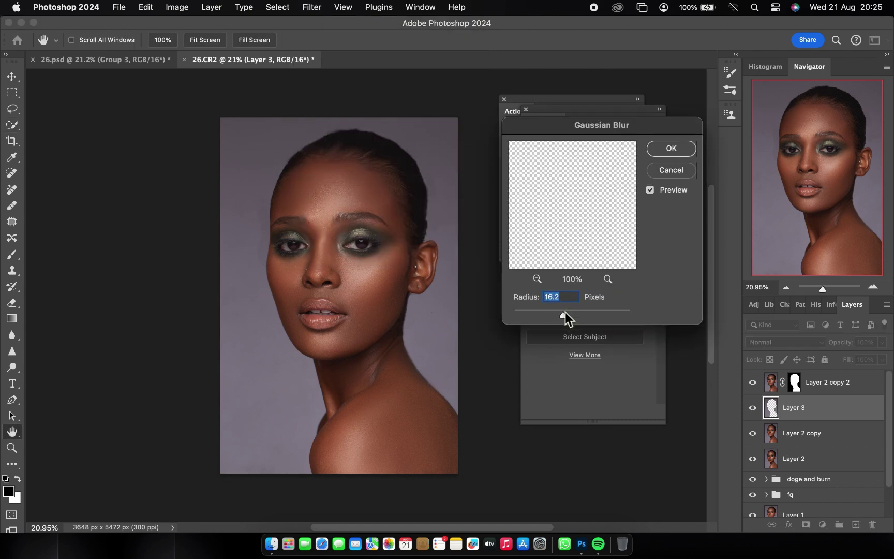
pyautogui.moveTo(573, 312); pyautogui.dragTo(587, 310)
pyautogui.click(658, 150)
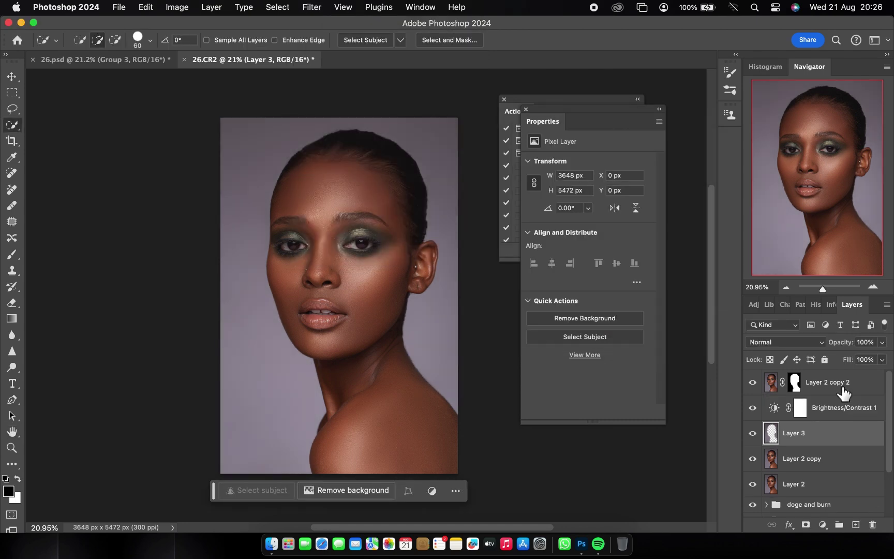
# Step: Stamp all visible layers into a new layer above Layer 2 copy 2 and open it in the Camera Raw Filter
pyautogui.click(843, 393)
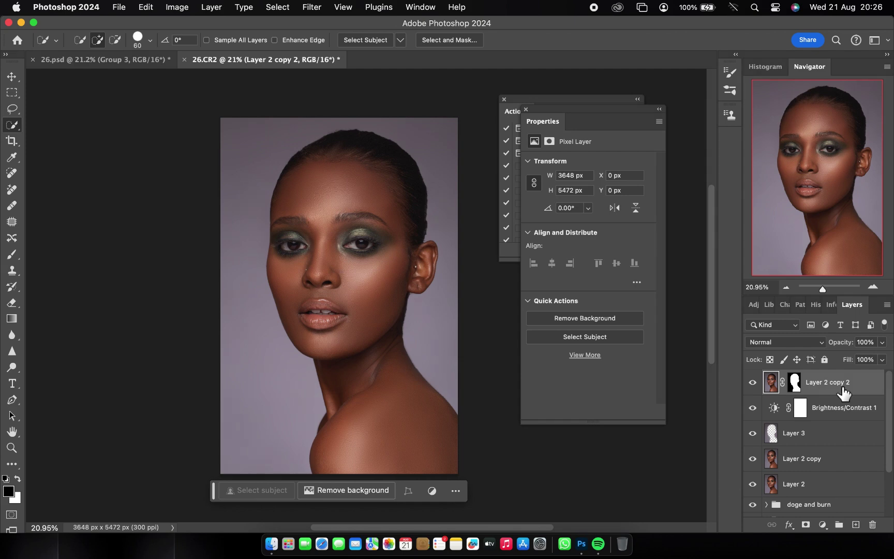
pyautogui.press('super+alt+shift+e')
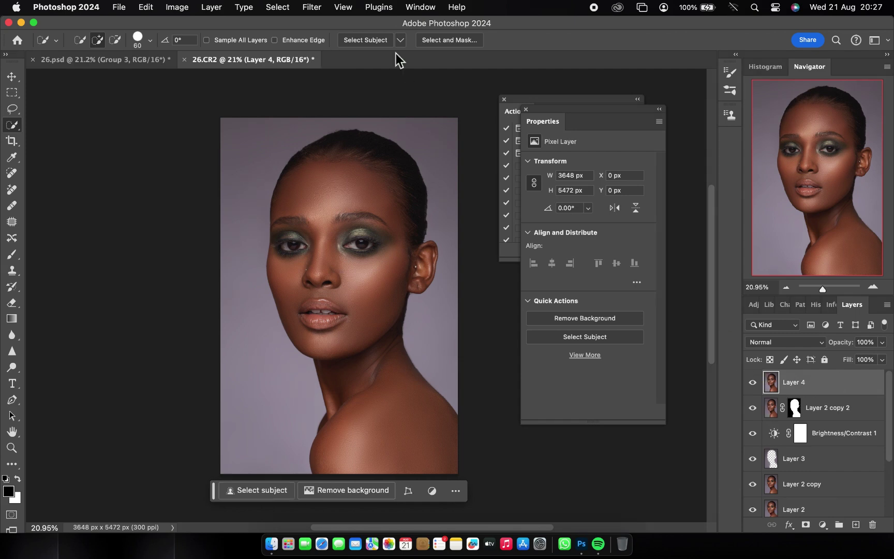
pyautogui.click(310, 7)
pyautogui.click(375, 110)
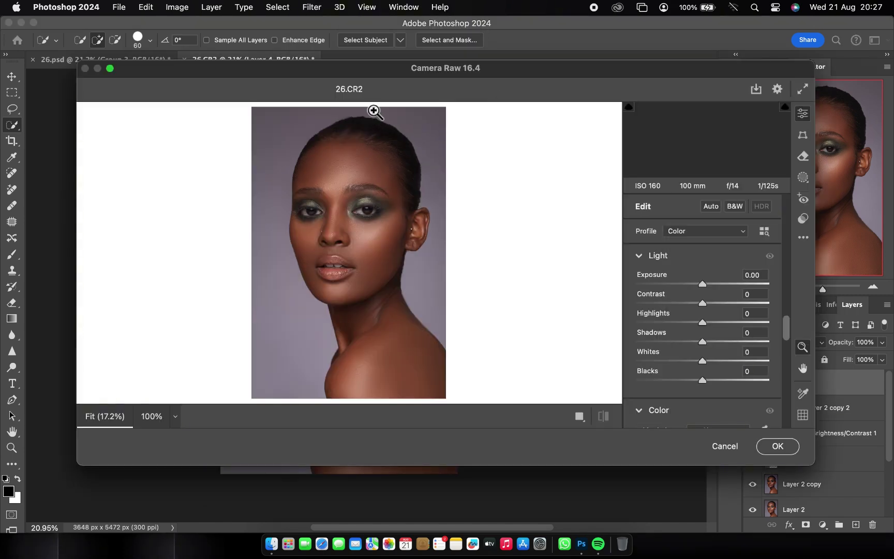
# Step: Load the dark skin as.xmp settings file and show the before and after views side by side
pyautogui.click(802, 238)
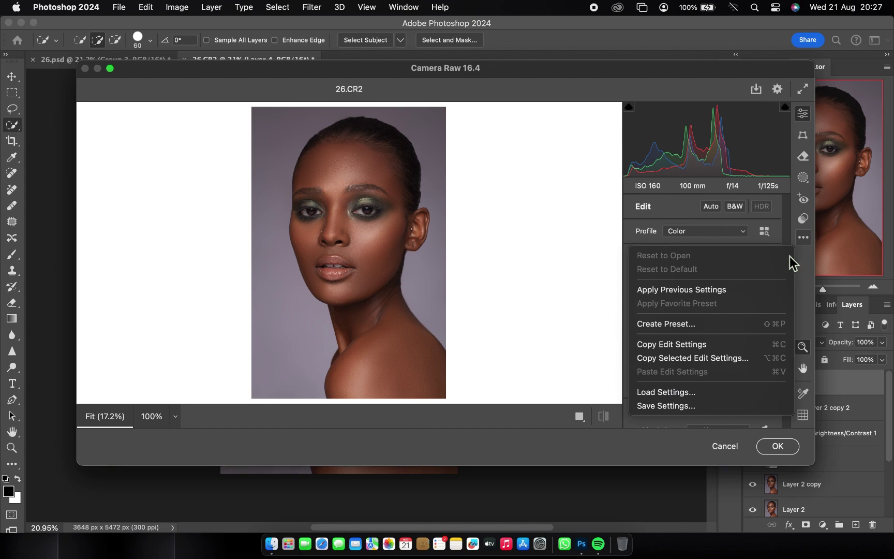
pyautogui.click(702, 396)
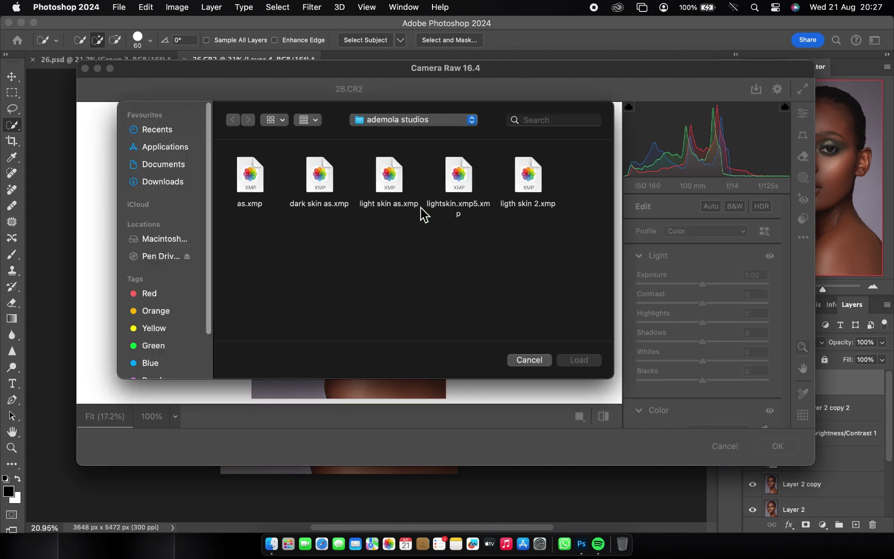
pyautogui.doubleClick(324, 187)
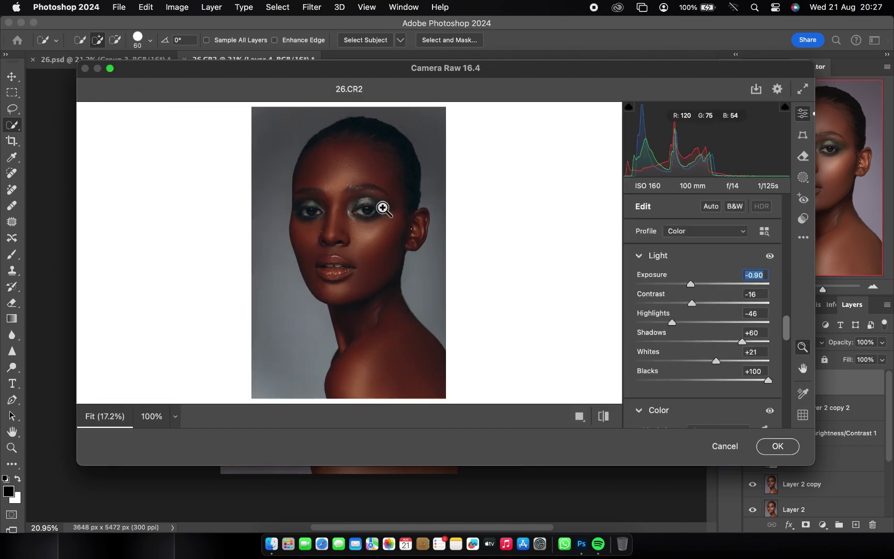
pyautogui.click(603, 416)
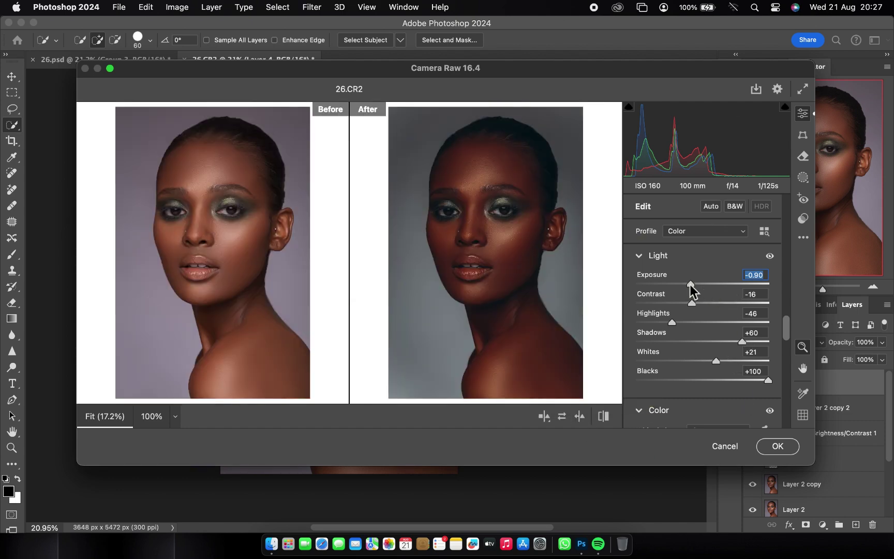
# Step: Adjust the Light settings to Exposure -0.55, Contrast -25, Shadows +61, Whites +25 and Blacks +88
pyautogui.moveTo(691, 284); pyautogui.dragTo(696, 284)
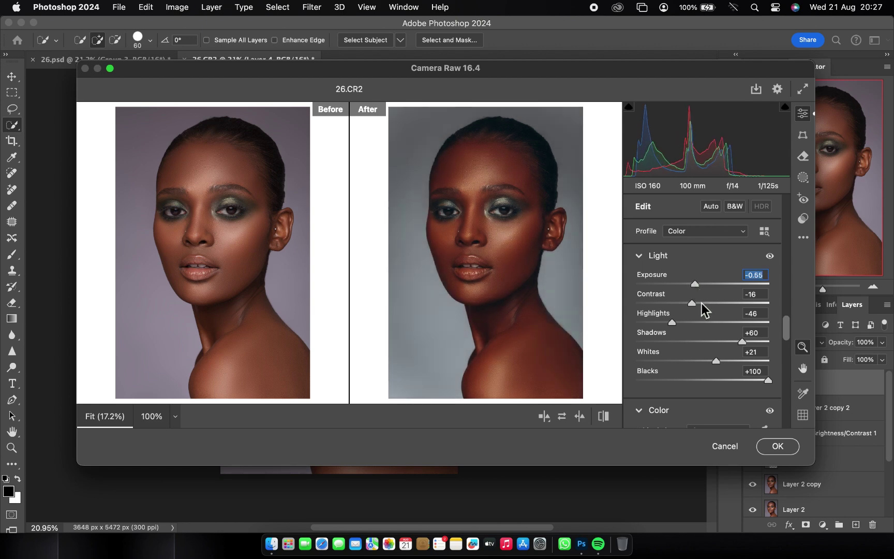
pyautogui.moveTo(684, 303); pyautogui.dragTo(686, 303)
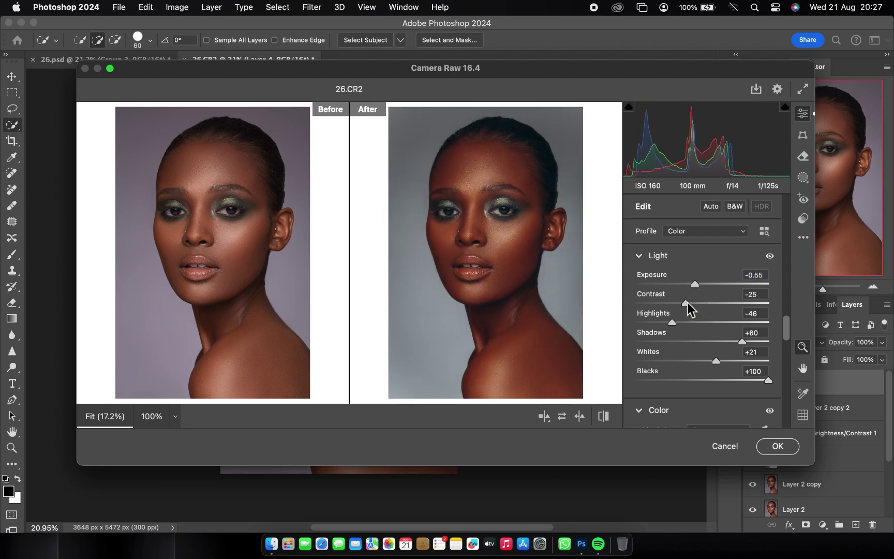
pyautogui.scroll(-2, 734, 298)
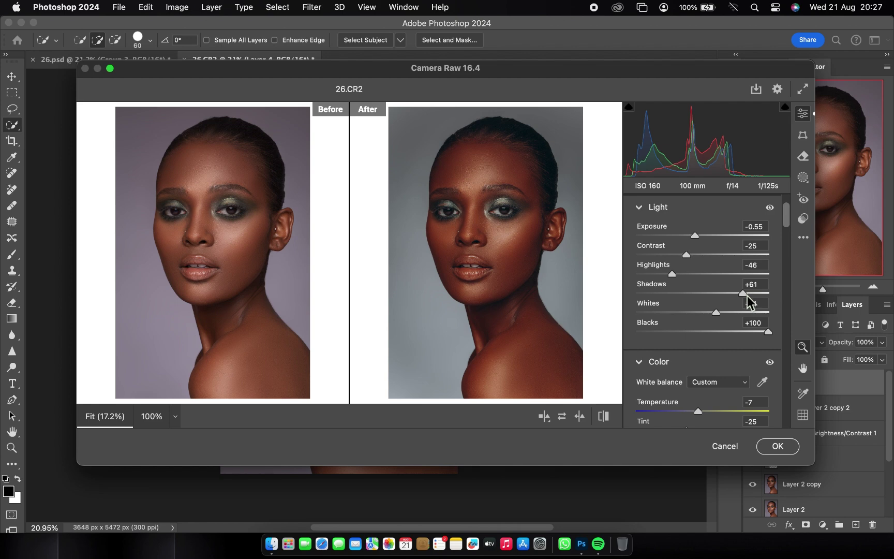
pyautogui.moveTo(717, 312); pyautogui.dragTo(719, 312)
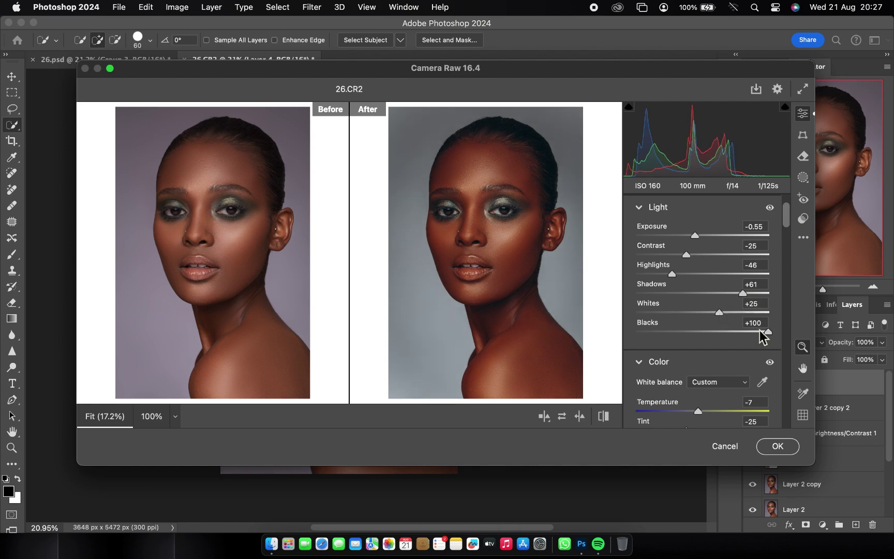
pyautogui.click(761, 334)
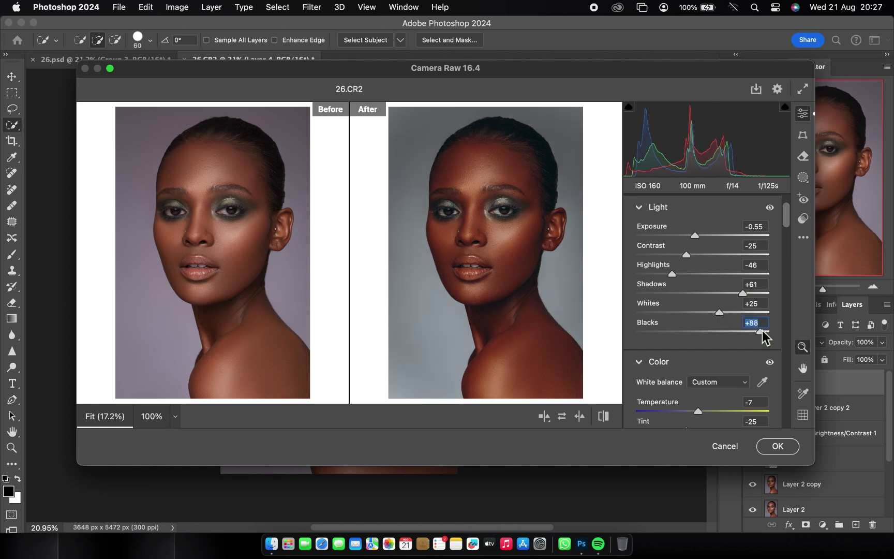
# Step: Reduce the Vignette effect to -1
pyautogui.scroll(-8, 762, 335)
pyautogui.scroll(-2, 762, 329)
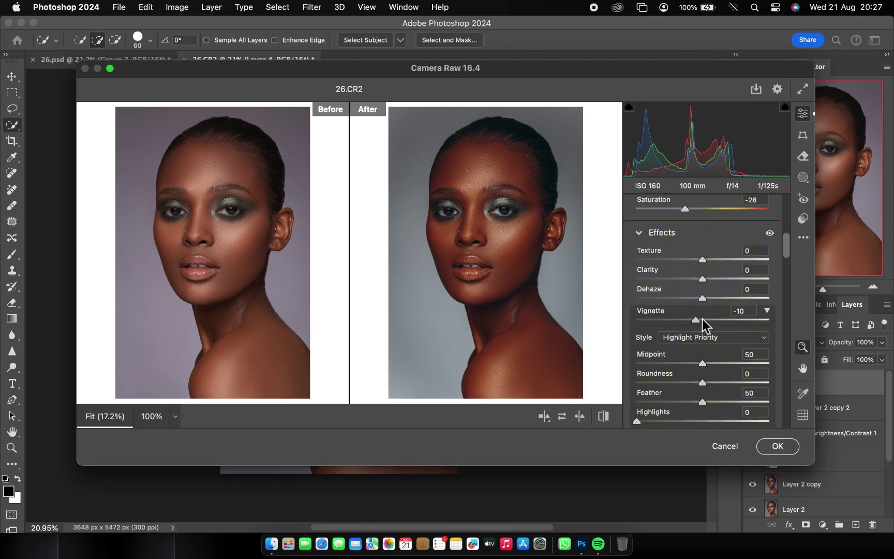
pyautogui.moveTo(702, 319); pyautogui.dragTo(703, 319)
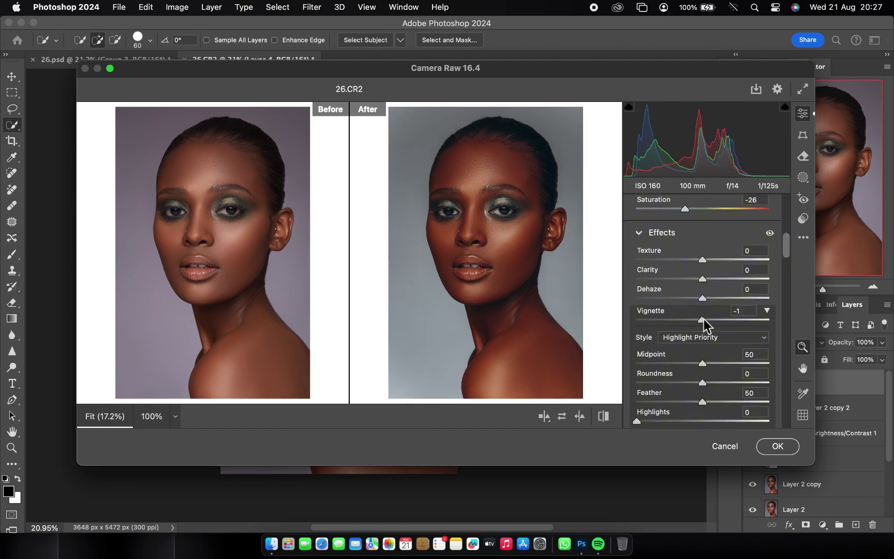
pyautogui.scroll(3, 481, 174)
pyautogui.scroll(-3, 497, 168)
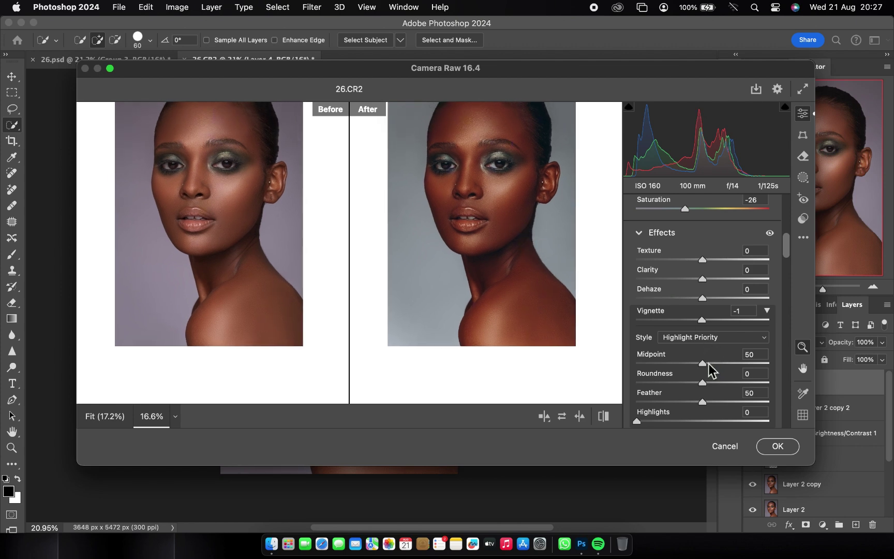
# Step: Set the Oranges luminance in the Color Mixer to -18
pyautogui.scroll(-10, 706, 369)
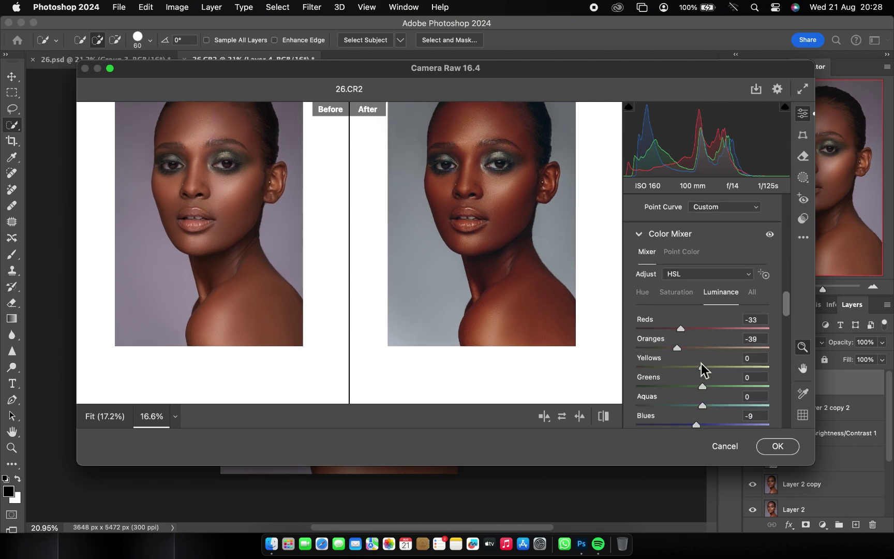
pyautogui.scroll(-2, 701, 369)
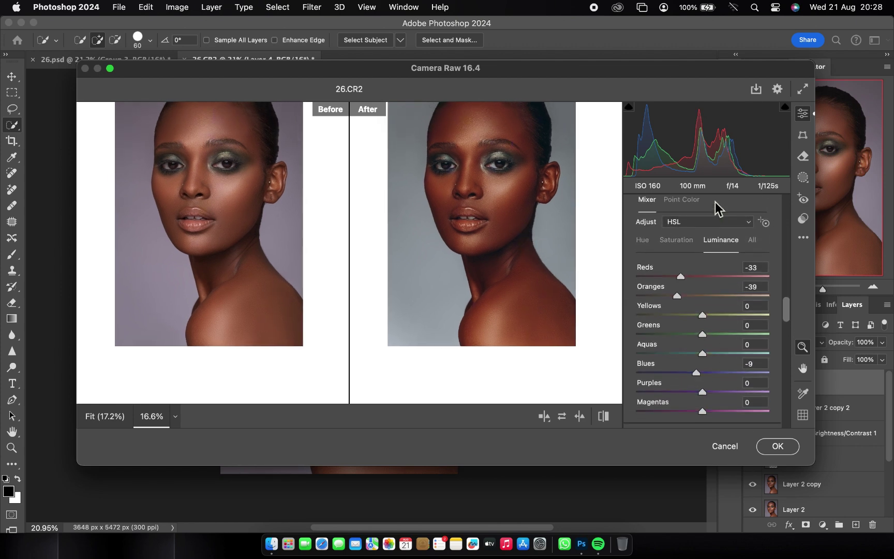
pyautogui.click(691, 296)
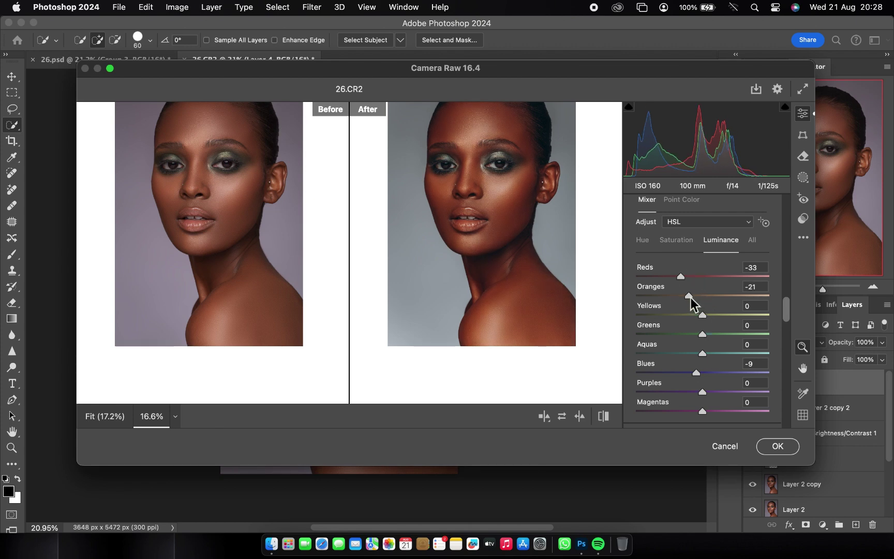
pyautogui.moveTo(690, 298); pyautogui.dragTo(688, 298)
pyautogui.scroll(-3, 510, 202)
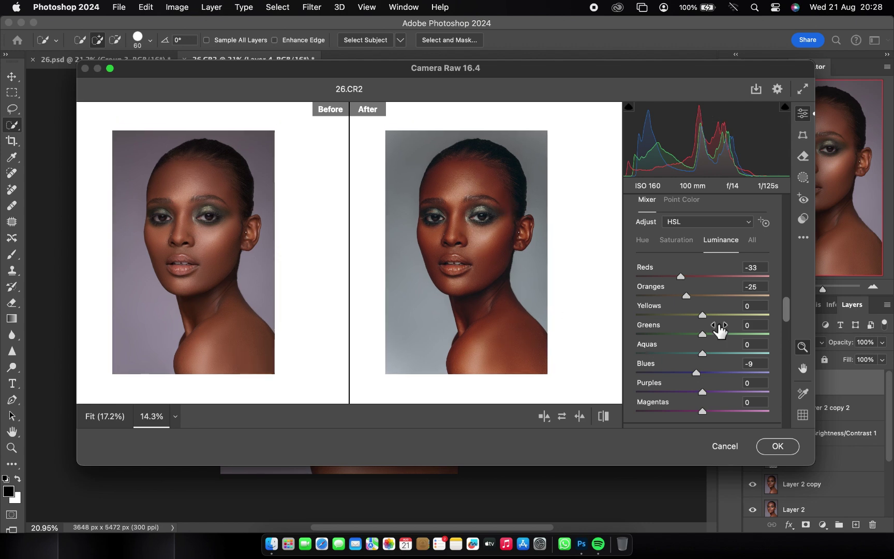
pyautogui.click(692, 296)
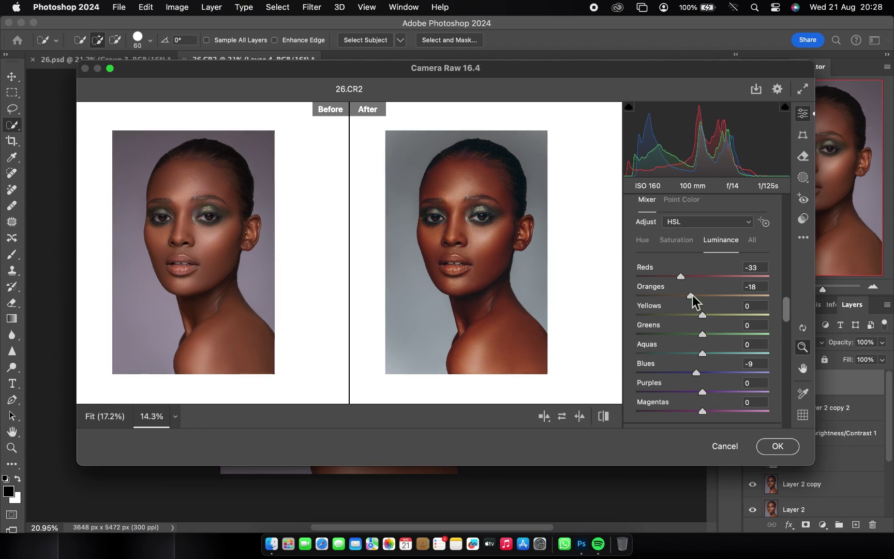
# Step: Set Color Mixer saturation to Oranges +19, Yellows +37, Greens +37, Aquas -89 and Blues -74, and luminance to Yellows -36 and Greens +28
pyautogui.click(688, 242)
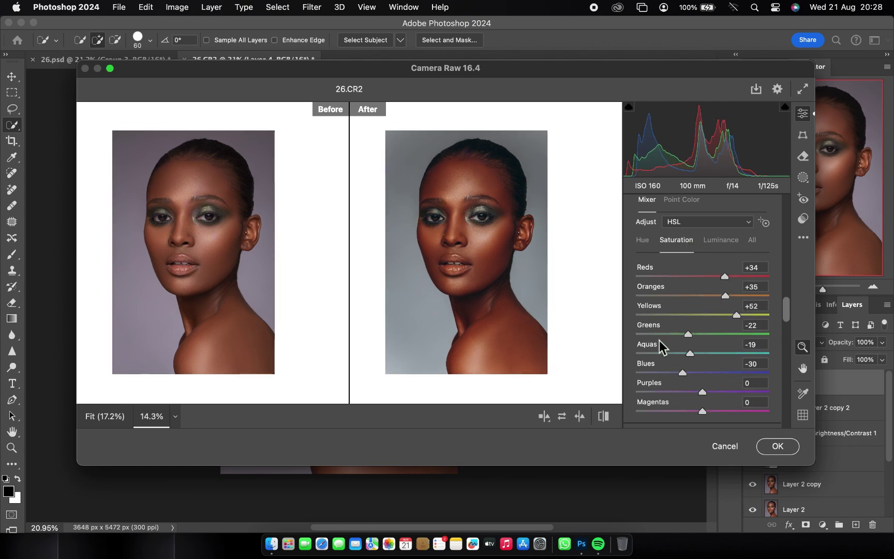
pyautogui.moveTo(659, 353)
pyautogui.mouseDown()
pyautogui.moveTo(630, 353)
pyautogui.moveTo(782, 355)
pyautogui.moveTo(685, 367)
pyautogui.moveTo(646, 354)
pyautogui.mouseUp()
pyautogui.click(654, 372)
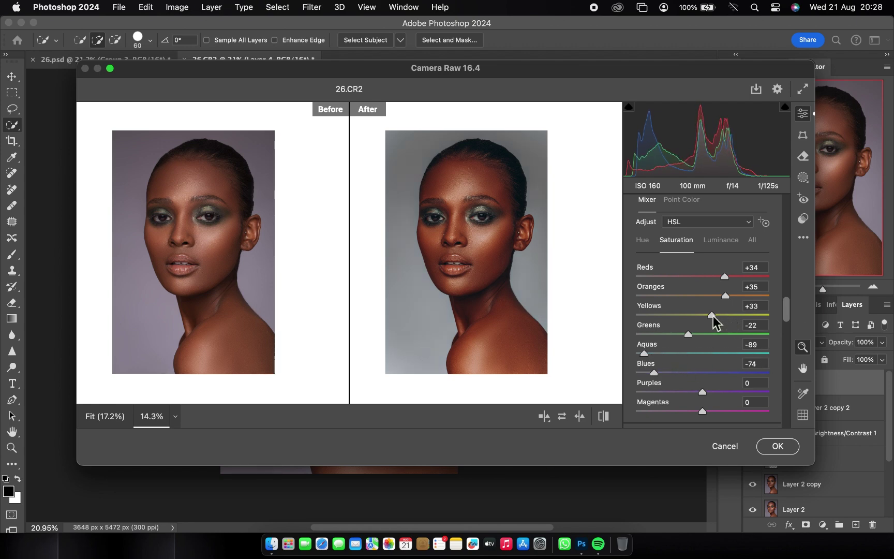
pyautogui.moveTo(713, 315); pyautogui.dragTo(664, 317)
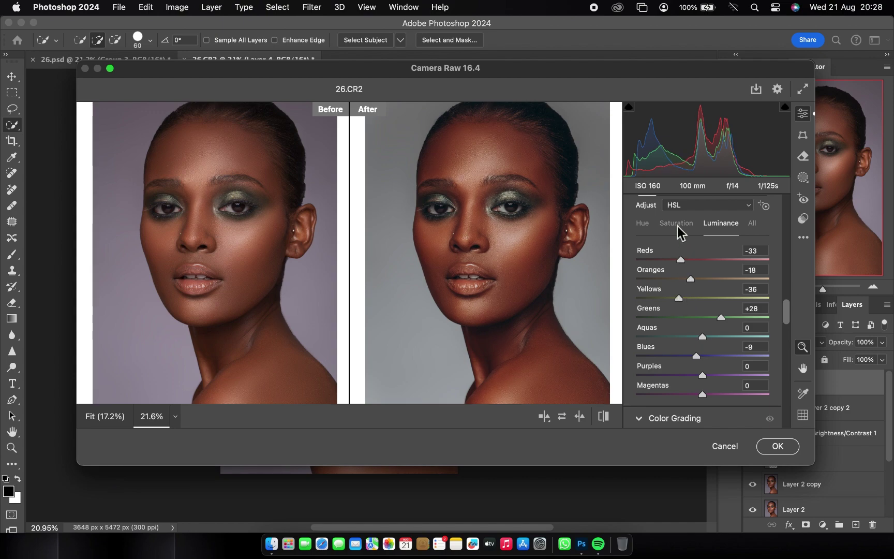
pyautogui.click(676, 223)
pyautogui.moveTo(705, 317); pyautogui.dragTo(727, 317)
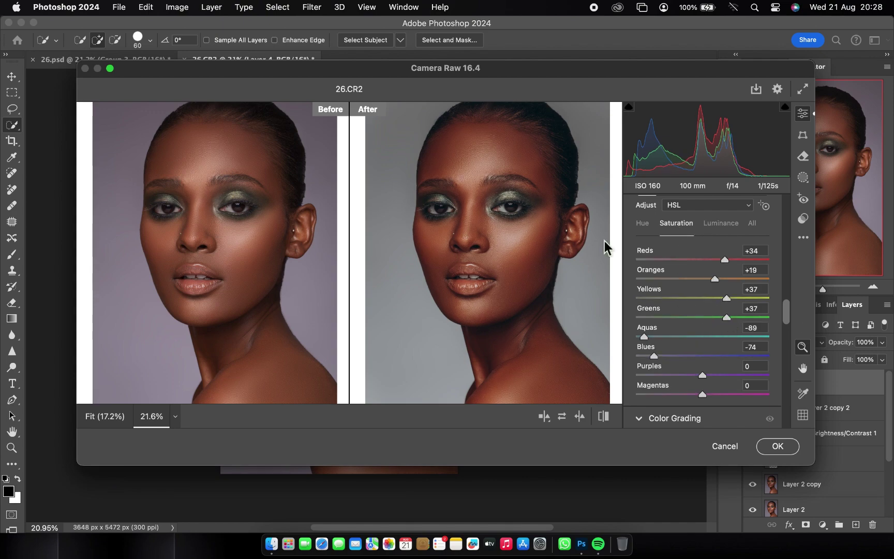
# Step: Refine the Light settings to Contrast -19, Highlights -36, Shadows +75, Whites +13 and Blacks +89, and apply the Camera Raw Filter
pyautogui.scroll(-2, 724, 320)
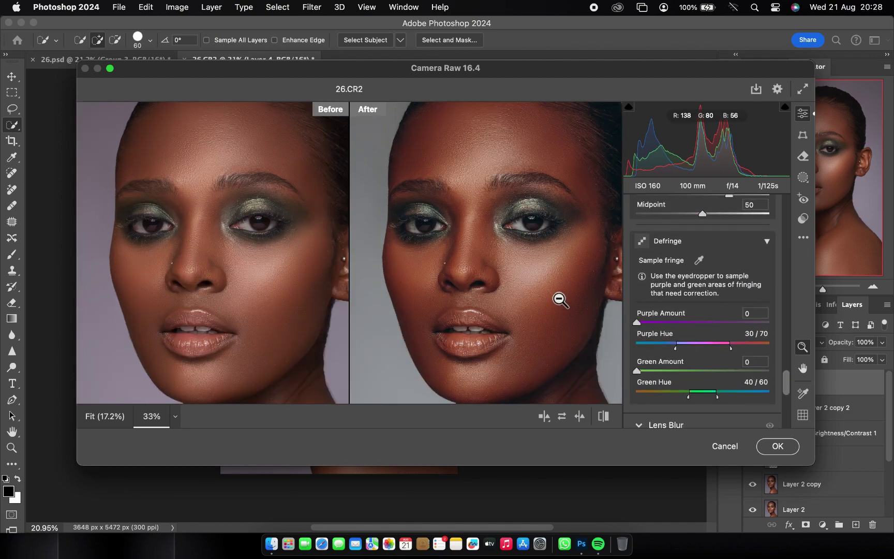
pyautogui.keyDown('alt'); pyautogui.click(564, 300); pyautogui.keyUp('alt')
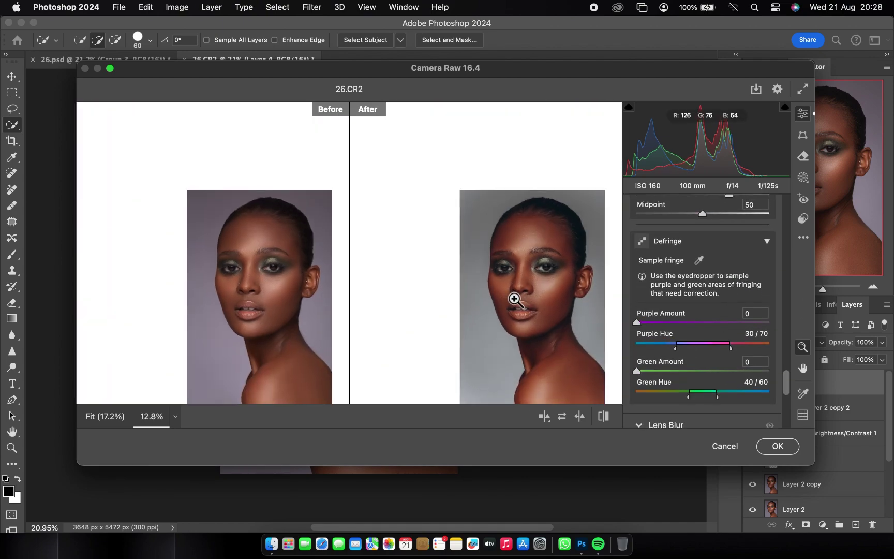
pyautogui.scroll(1, 760, 290)
pyautogui.scroll(2, 759, 288)
pyautogui.moveTo(729, 273); pyautogui.dragTo(707, 273)
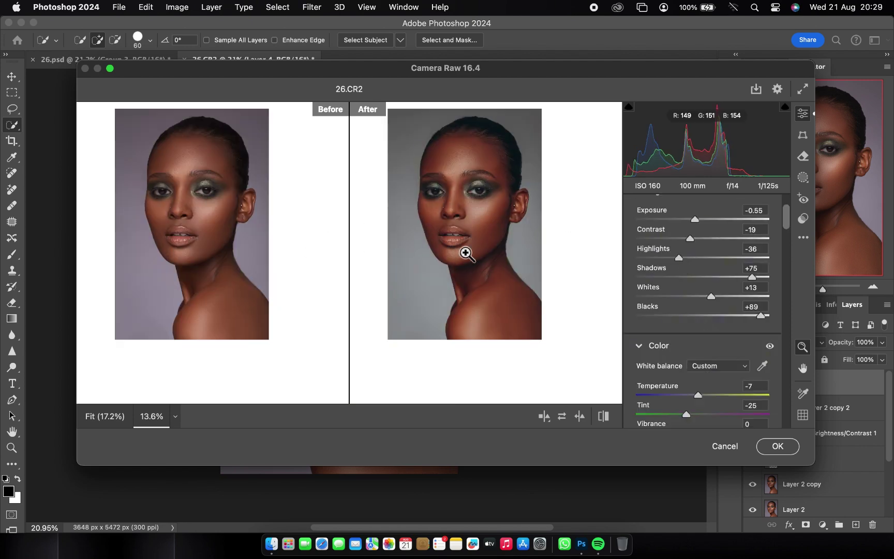
pyautogui.click(784, 448)
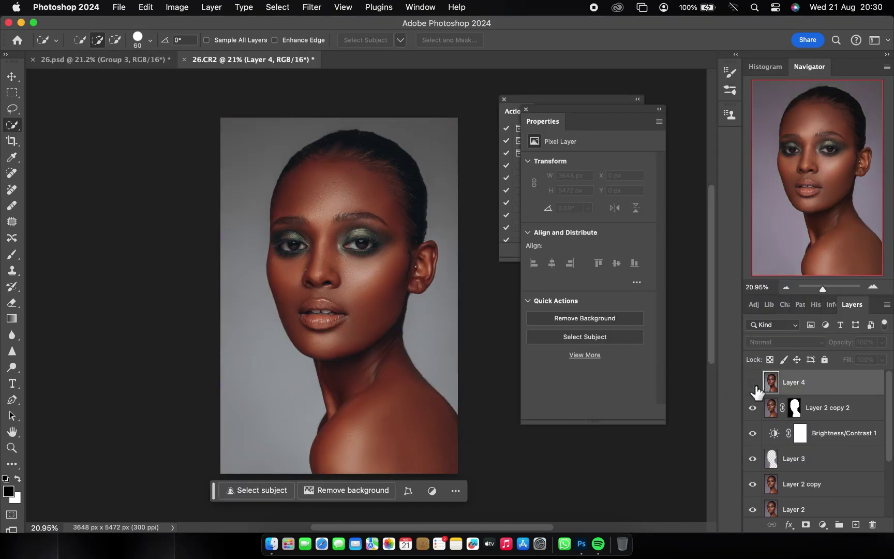
# Step: Toggle the visibility of Layer 4 several times to compare the portrait with and without the color grade
pyautogui.click(752, 382)
pyautogui.click(753, 382)
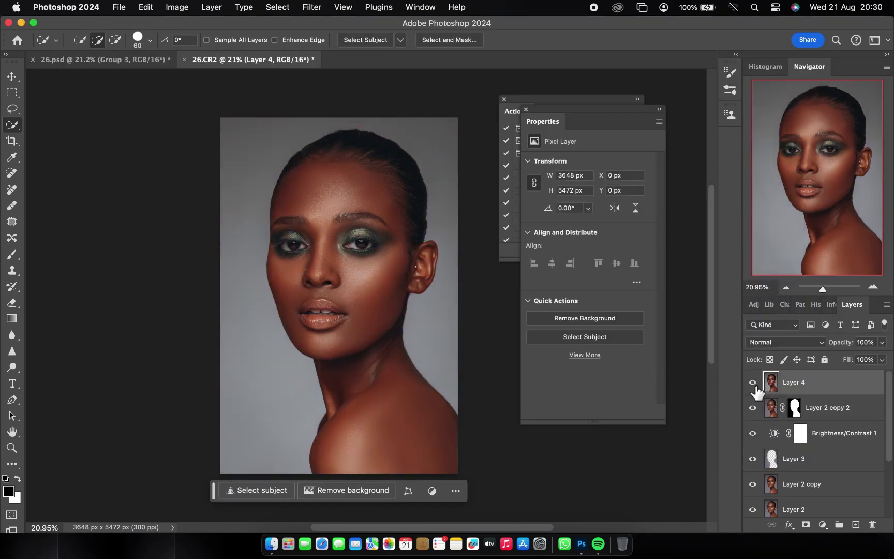
pyautogui.click(753, 384)
pyautogui.click(752, 383)
pyautogui.click(752, 383)
pyautogui.click(753, 383)
# Step: Lower the opacity of Layer 4 to 73% and check the blend at different magnifications
pyautogui.click(881, 342)
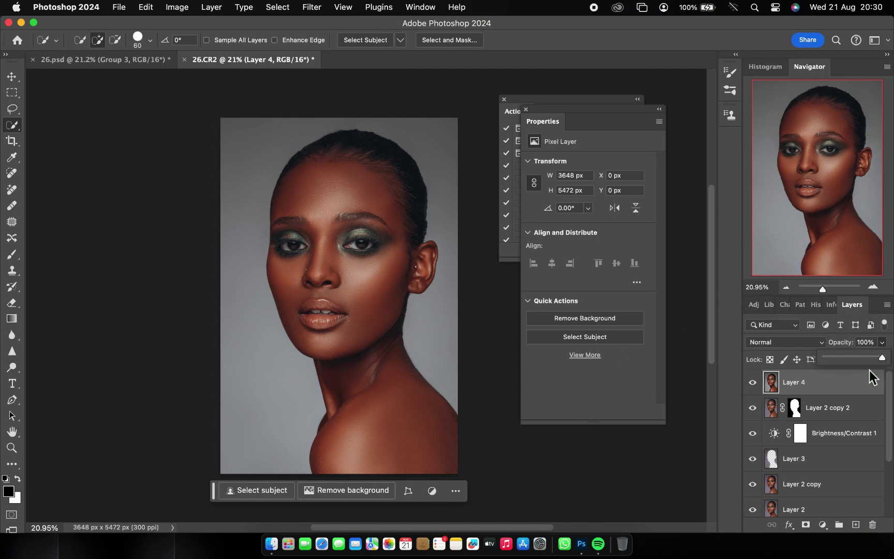
pyautogui.moveTo(881, 357); pyautogui.dragTo(869, 357)
pyautogui.scroll(5, 388, 287)
pyautogui.scroll(-5, 387, 287)
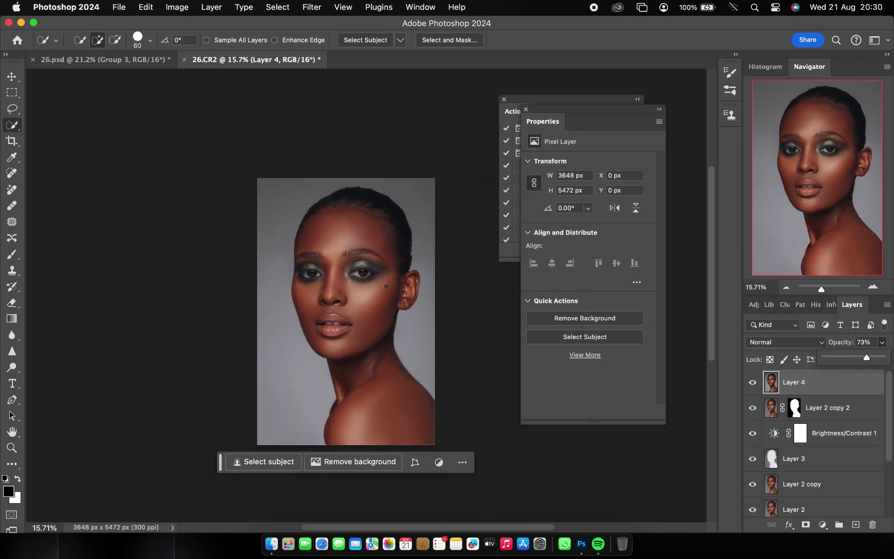
pyautogui.scroll(3, 388, 287)
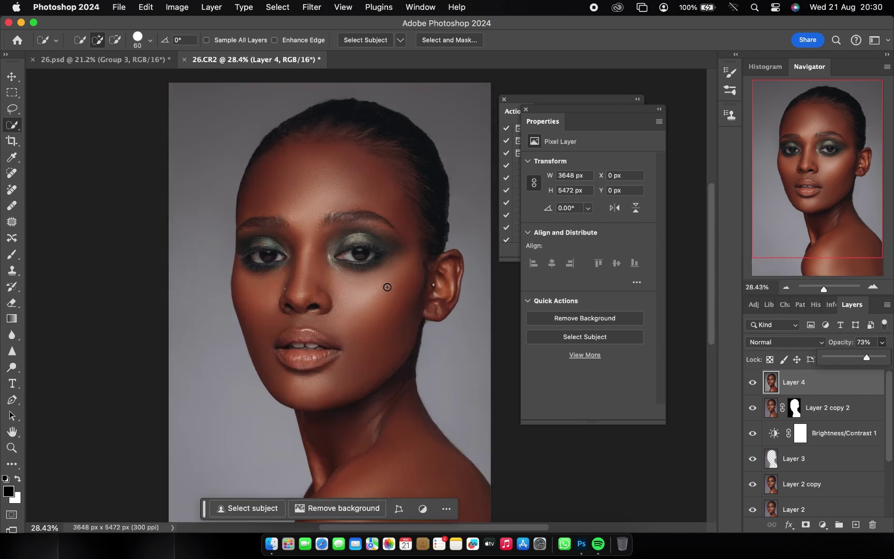
# Step: Compare the graded portrait in 26.CR2 with the finished version in 26.psd
pyautogui.click(154, 61)
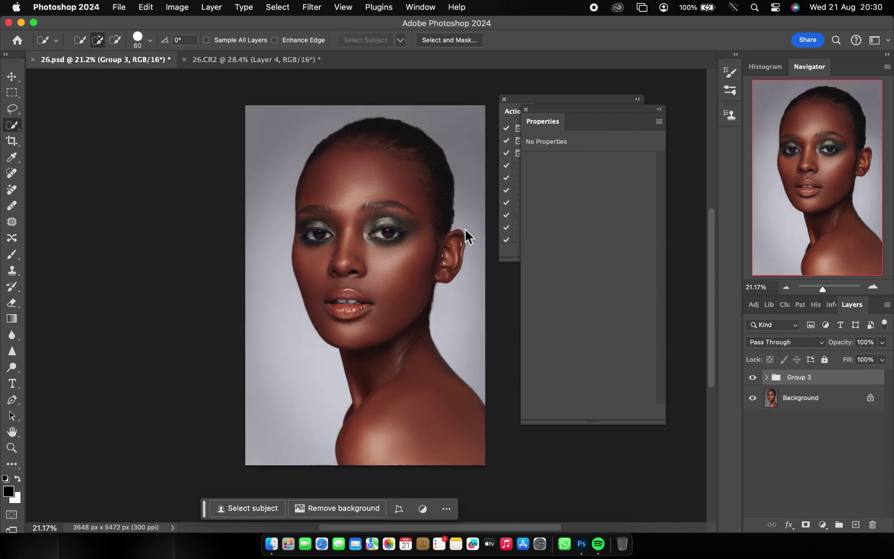
pyautogui.click(304, 62)
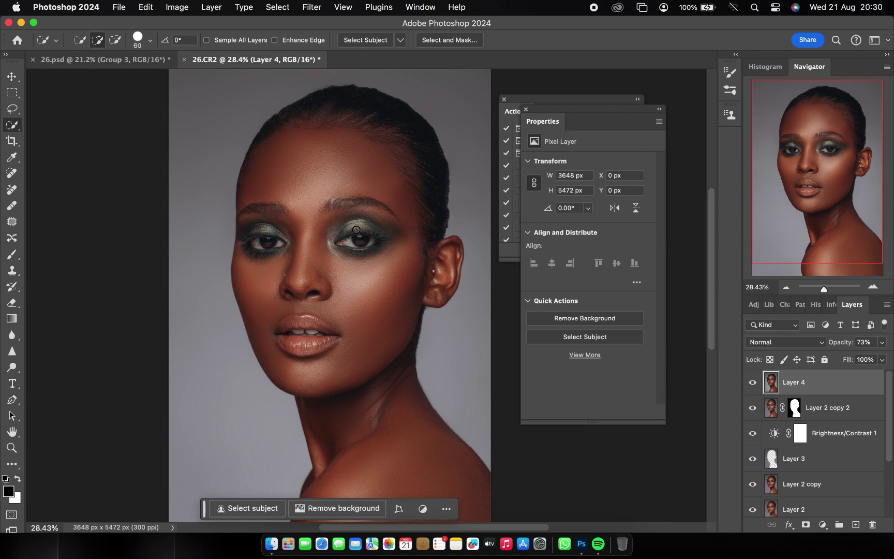
pyautogui.press('super+minus')
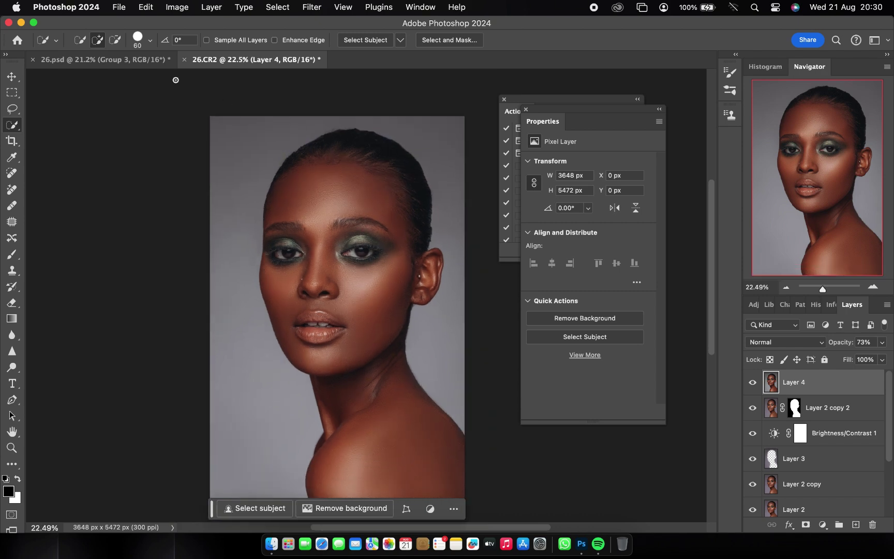
# Step: In 26.psd, expand Group 3 and hide both Group 2 and the strong lip-enhancement group inside it
pyautogui.click(116, 62)
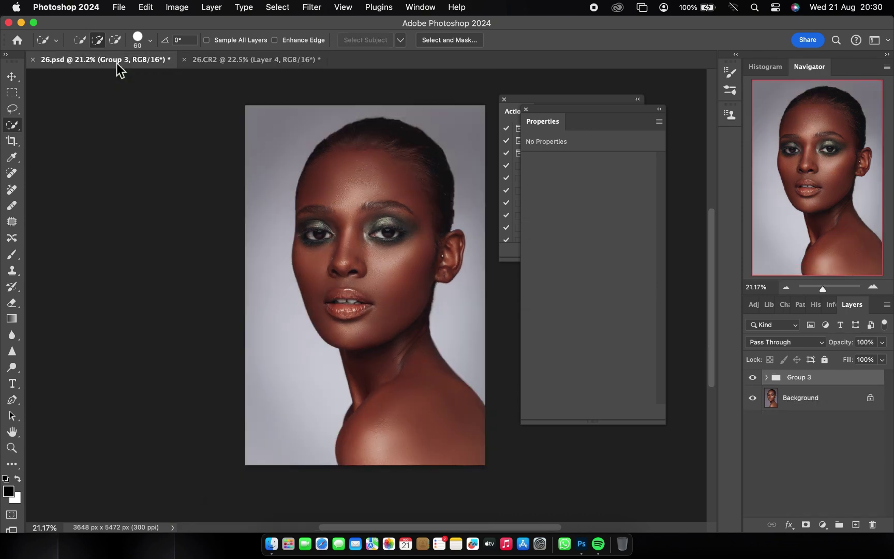
pyautogui.scroll(2, 337, 279)
pyautogui.scroll(2, 346, 314)
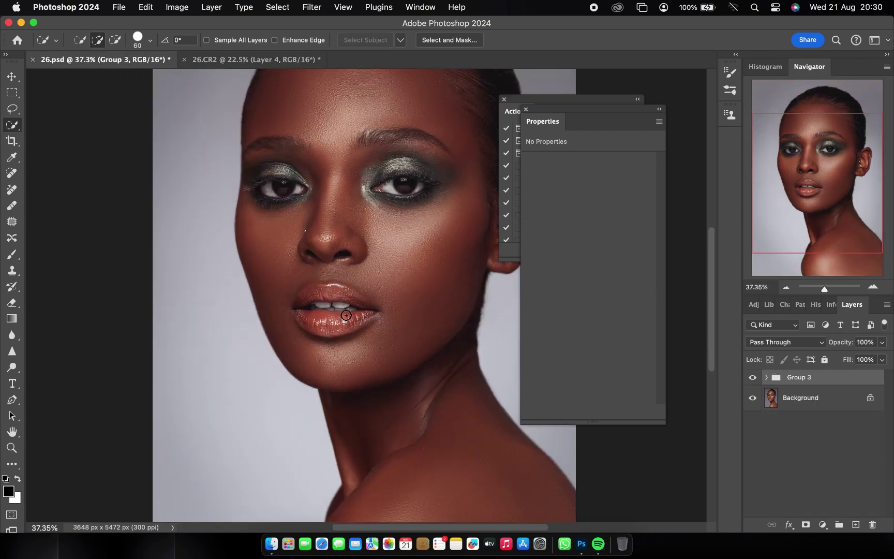
pyautogui.click(766, 377)
pyautogui.click(752, 397)
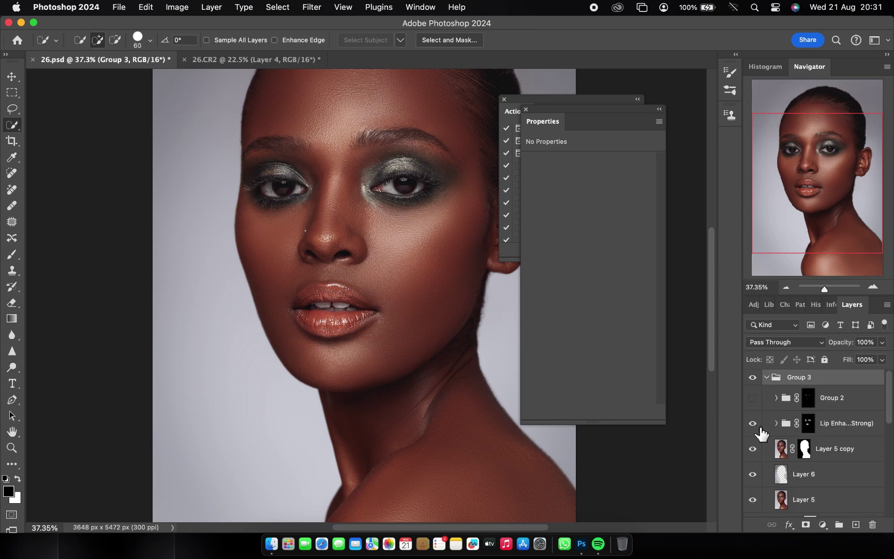
pyautogui.click(753, 423)
pyautogui.scroll(-2, 760, 432)
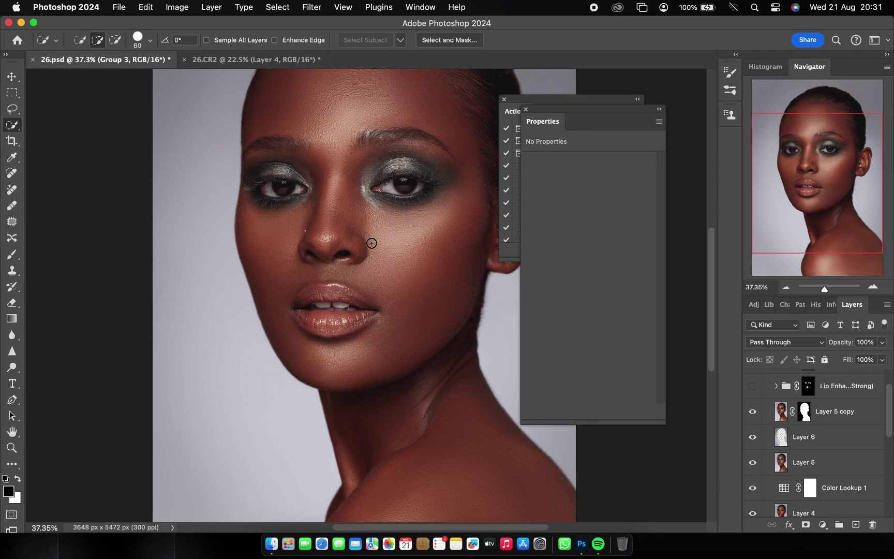
# Step: Return to 26.CR2 and toggle Layer 4 off and on to compare the portrait with and without the grade
pyautogui.click(242, 61)
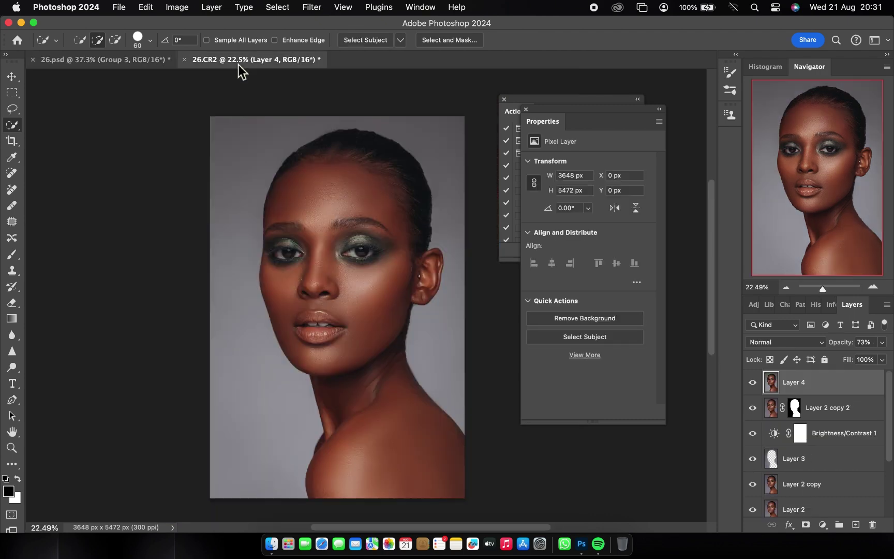
pyautogui.click(756, 384)
pyautogui.click(756, 384)
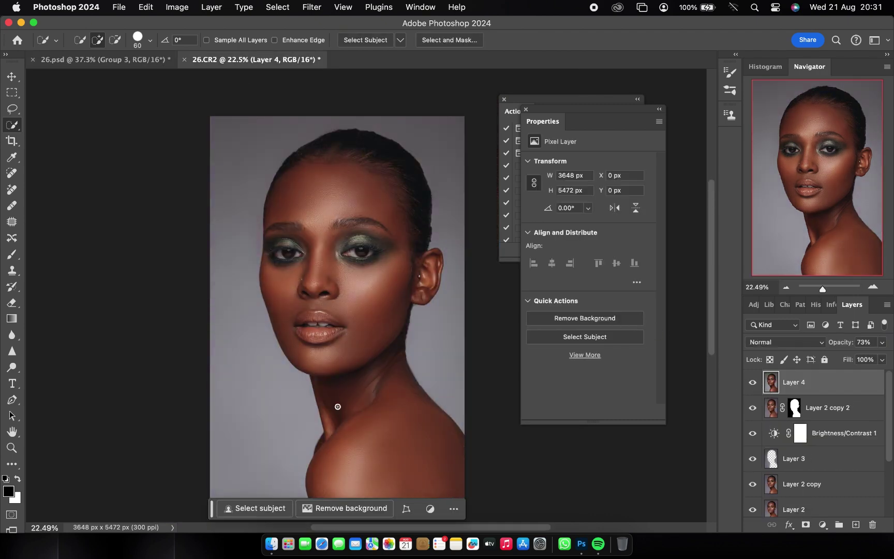